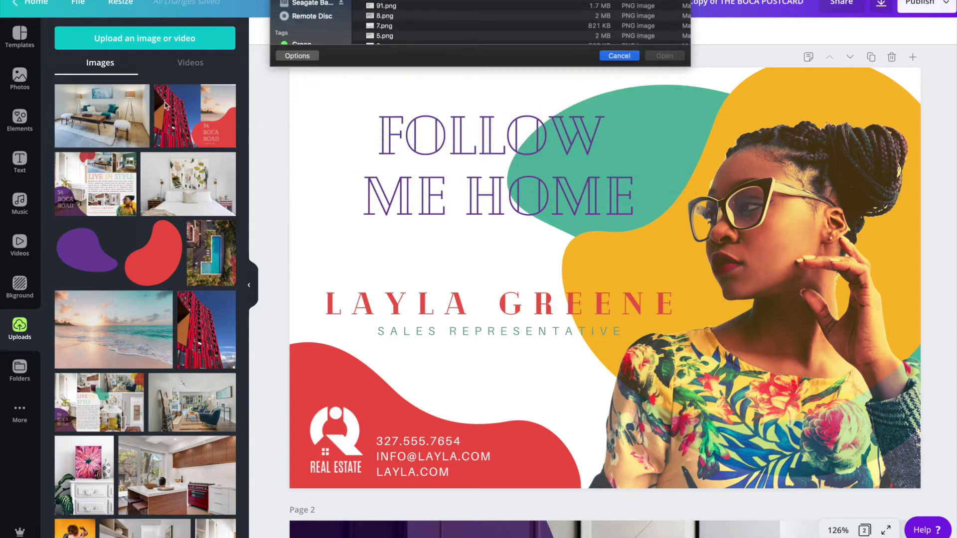
pyautogui.moveTo(89, 426); pyautogui.dragTo(593, 328)
pyautogui.scroll(-8, 482, 377)
pyautogui.scroll(7, 482, 377)
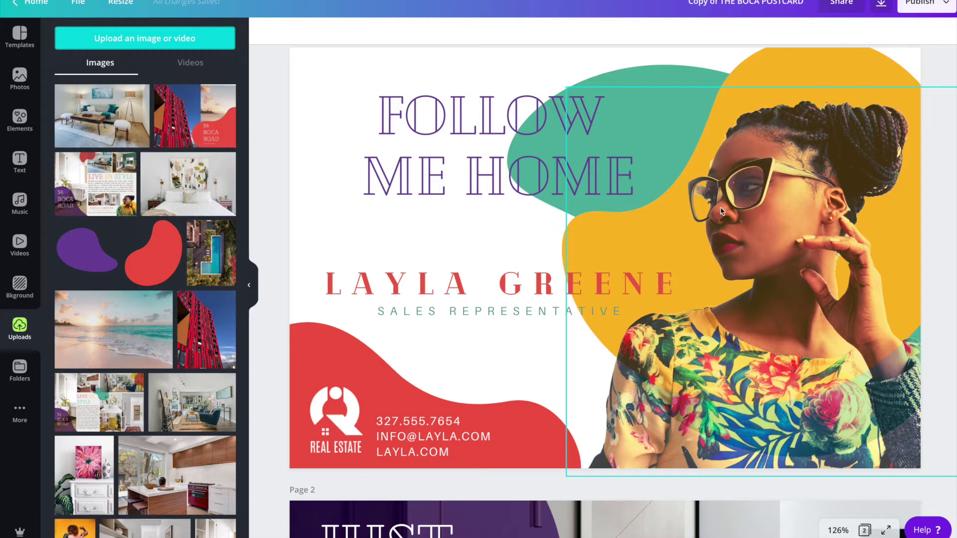
# Try replacing the woman's portrait on page 1 with the uploaded cutout photo of the man in a grey blazer, and undo the replacement
pyautogui.scroll(-10, 134, 236)
pyautogui.scroll(-15, 140, 239)
pyautogui.scroll(-5, 157, 244)
pyautogui.scroll(-6, 160, 230)
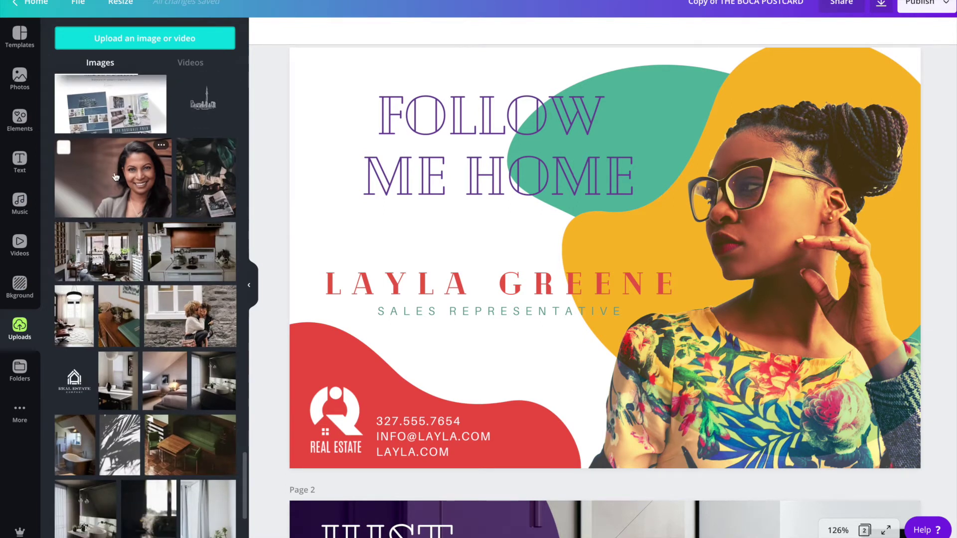
pyautogui.scroll(-6, 116, 209)
pyautogui.scroll(-8, 115, 229)
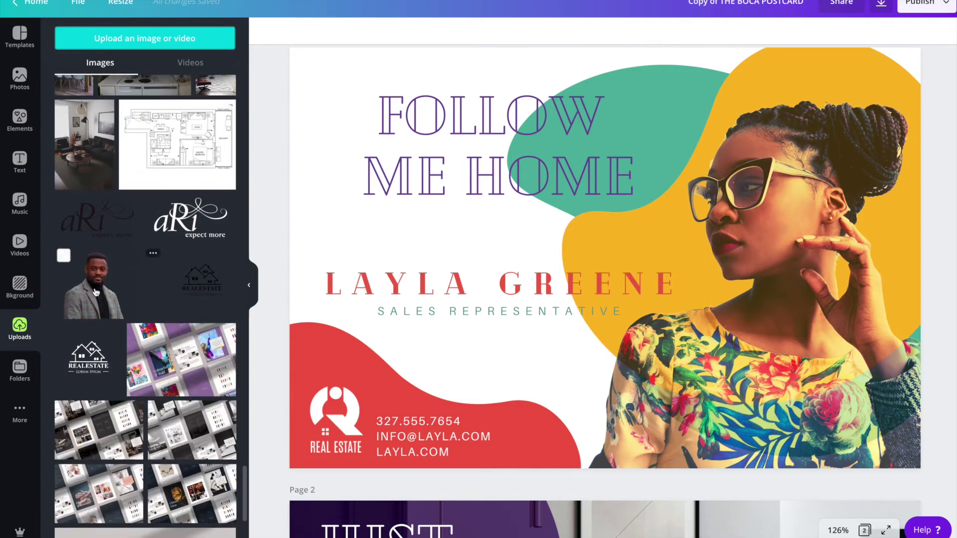
pyautogui.moveTo(92, 280); pyautogui.dragTo(88, 304)
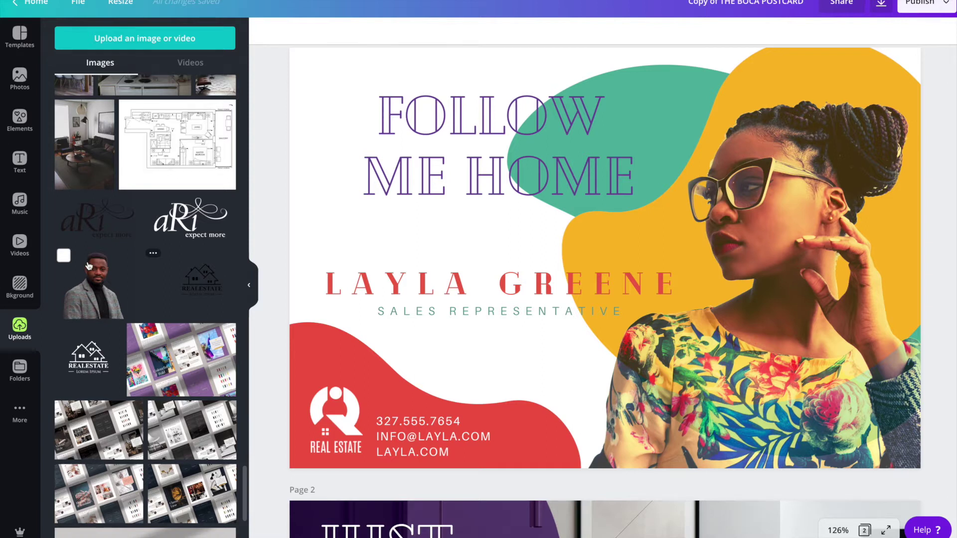
pyautogui.moveTo(90, 268); pyautogui.dragTo(690, 241)
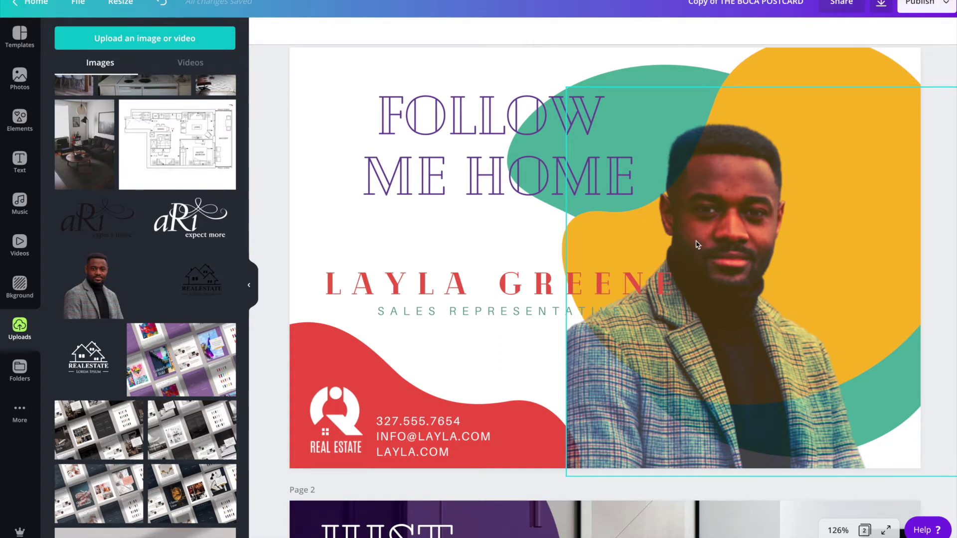
pyautogui.hotkey('ctrl', 'z')
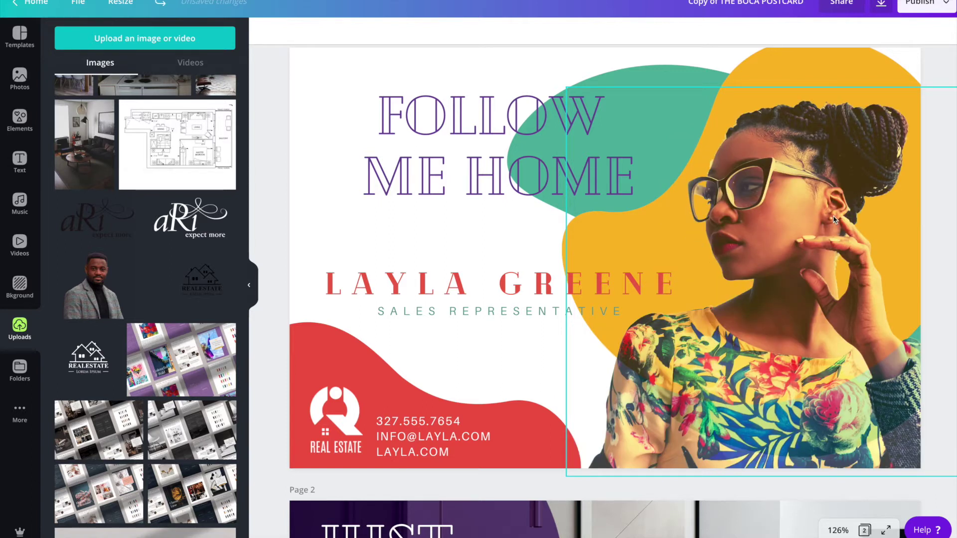
# Replace the page 1 portrait with the uploaded blazer photo, flipped horizontally and shifted inward so the man sits over the yellow shape
pyautogui.click(766, 211)
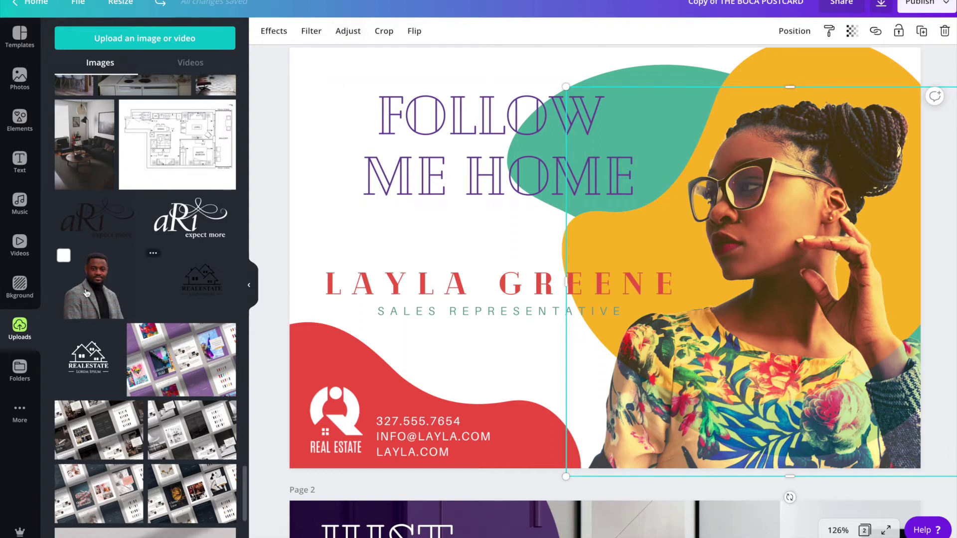
pyautogui.moveTo(90, 284); pyautogui.dragTo(728, 232)
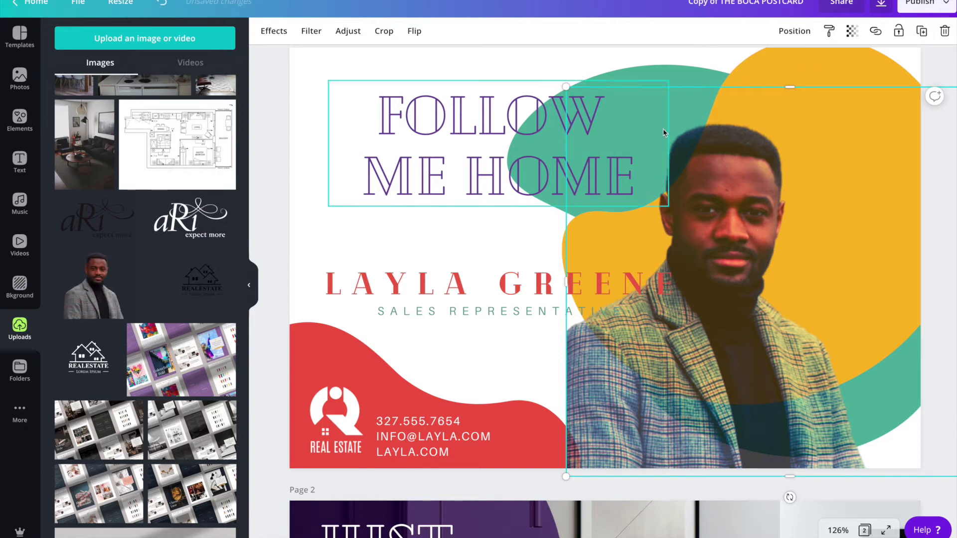
pyautogui.click(414, 31)
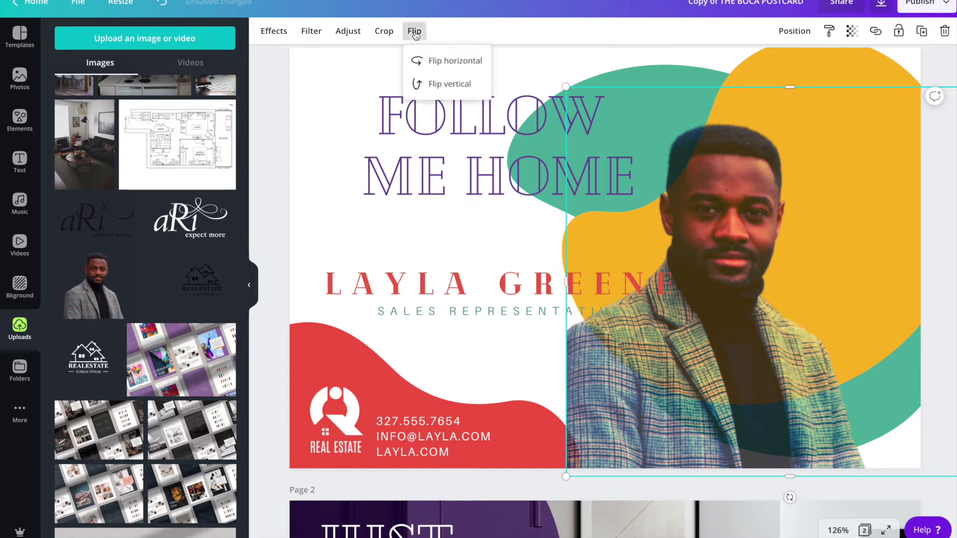
pyautogui.click(435, 61)
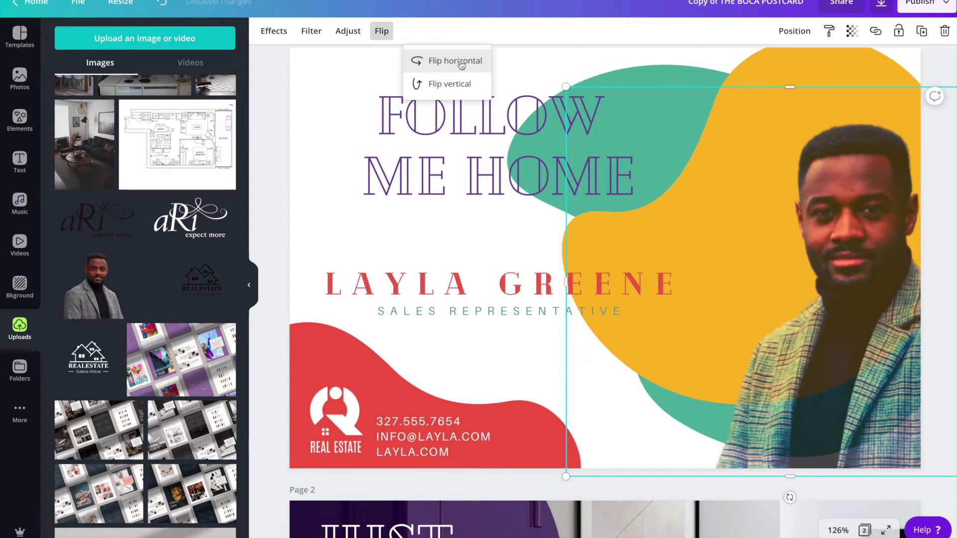
pyautogui.click(860, 218)
pyautogui.moveTo(833, 203); pyautogui.dragTo(770, 203)
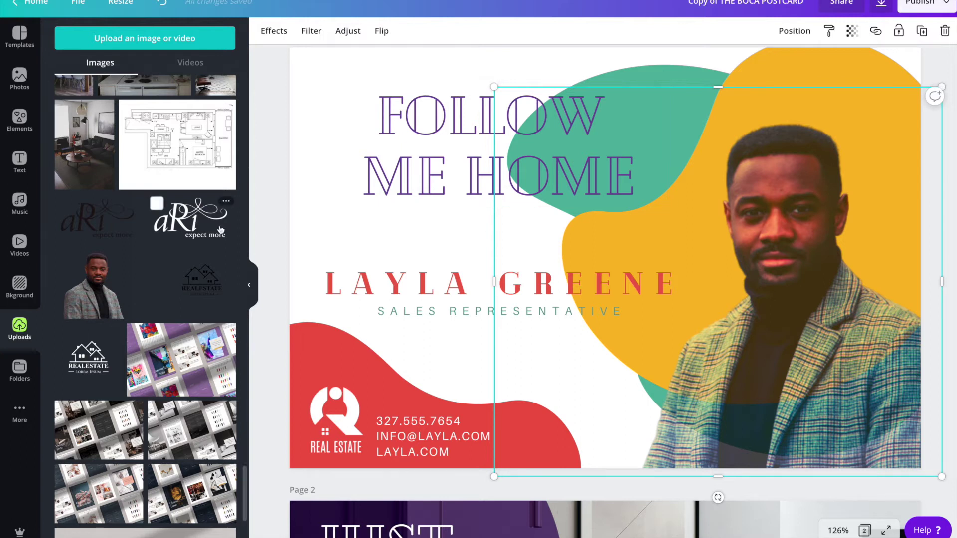
# Undo the repositioning, horizontal flip and replacement of the page 1 portrait, and deselect it
pyautogui.press('super+z')
pyautogui.press('super+z')
pyautogui.press('super+z')
pyautogui.press('super+z')
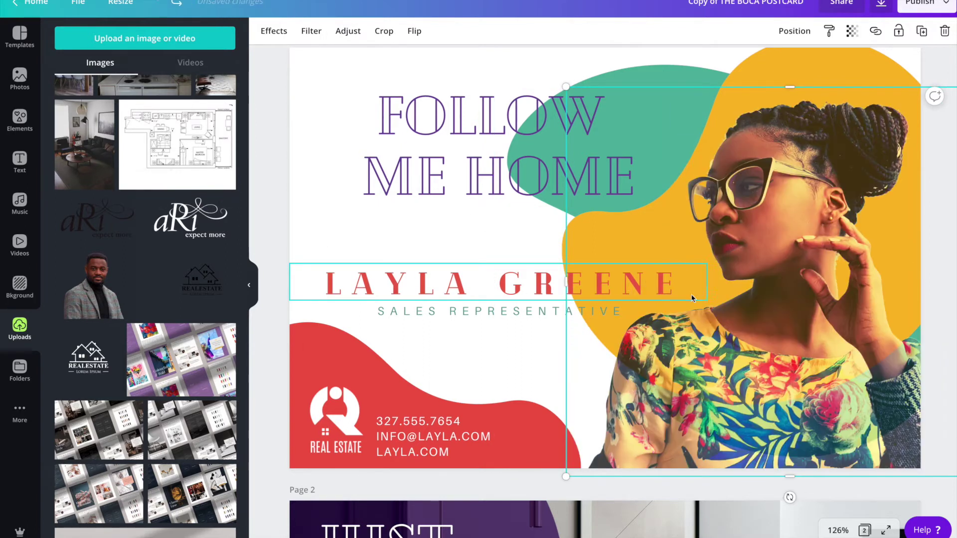
pyautogui.click(282, 108)
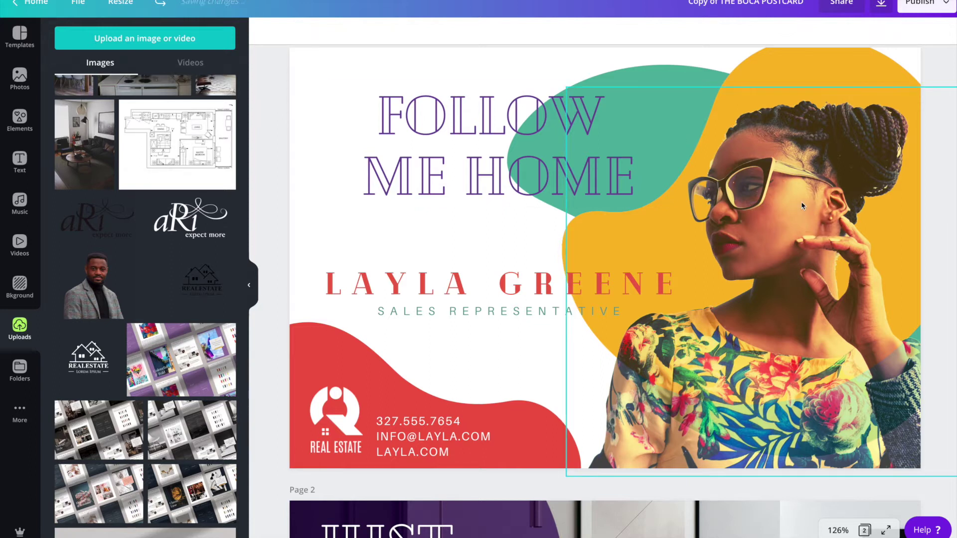
# Try deleting the woman's portrait and moving the FOLLOW ME HOME headline across the green shape, and undo both changes
pyautogui.click(791, 181)
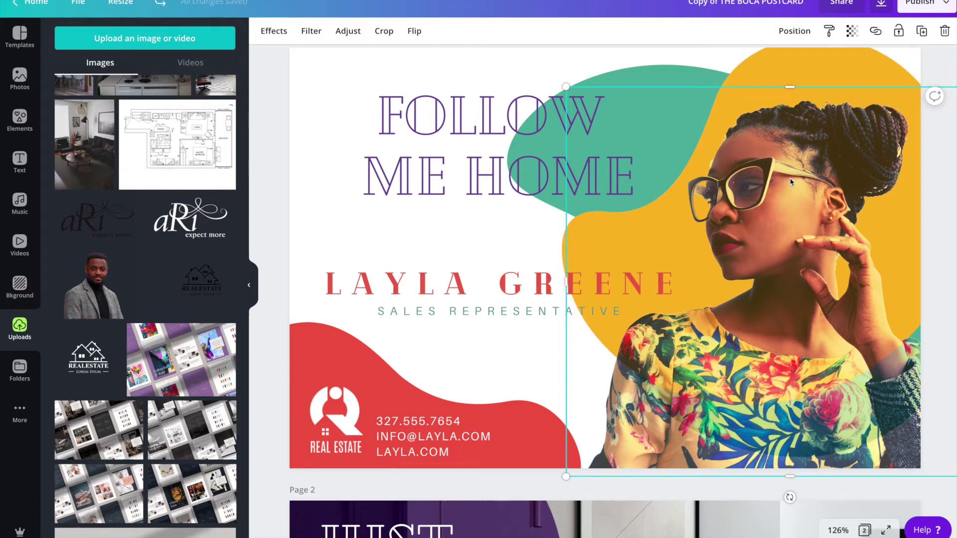
pyautogui.press('Delete')
pyautogui.moveTo(496, 128); pyautogui.dragTo(582, 131)
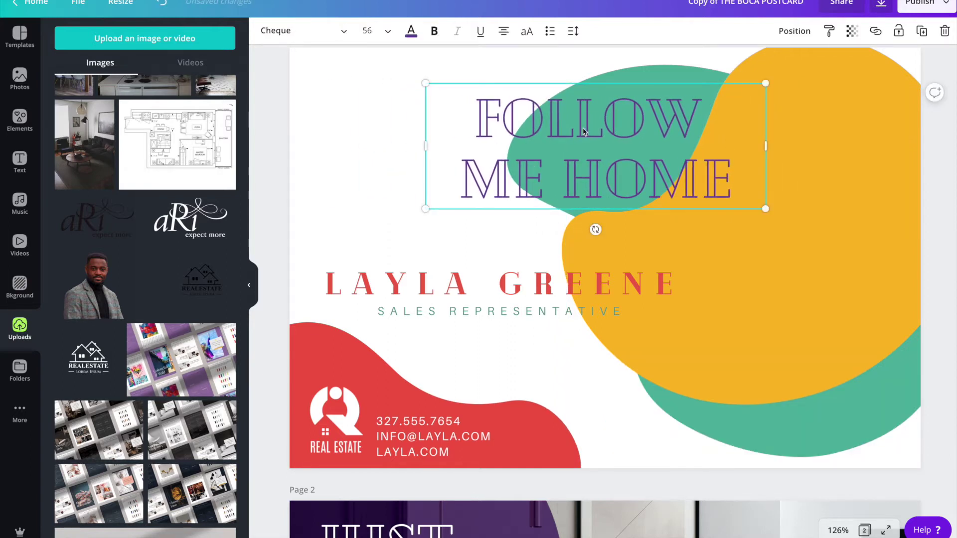
pyautogui.hotkey('ctrl', 'z')
pyautogui.hotkey('ctrl', 'z')
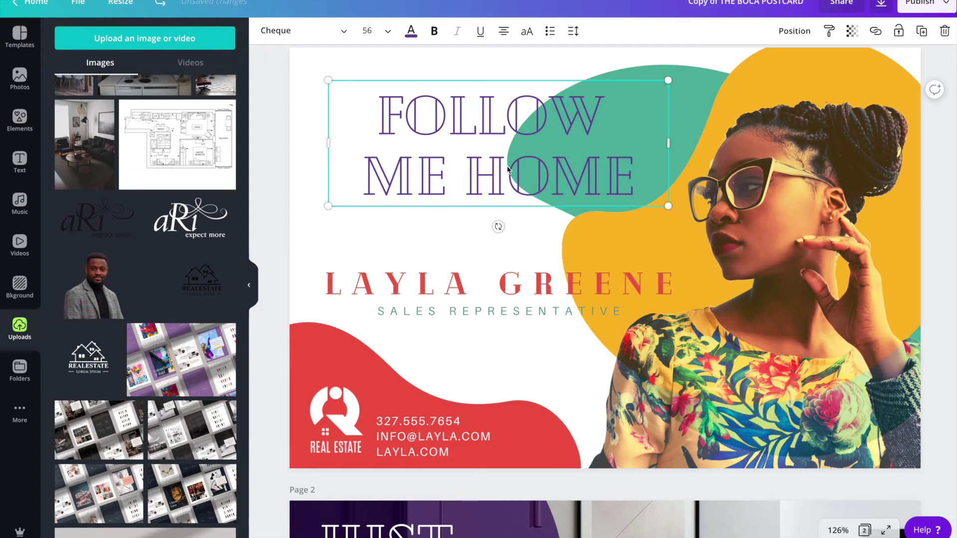
# Look through the fonts available for the FOLLOW ME HOME headline, and close the list without choosing one
pyautogui.click(386, 137)
pyautogui.click(411, 119)
pyautogui.hotkey('ctrl', 'a')
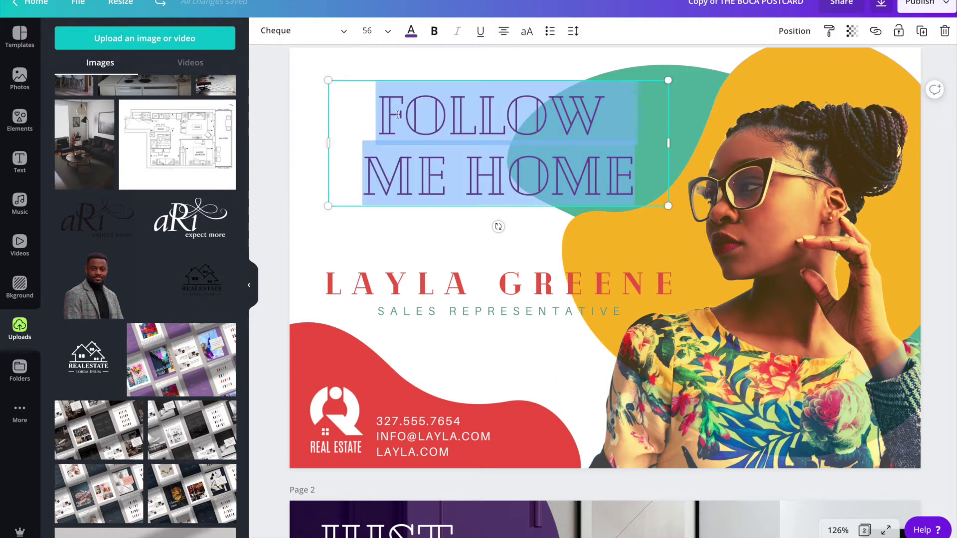
pyautogui.click(276, 33)
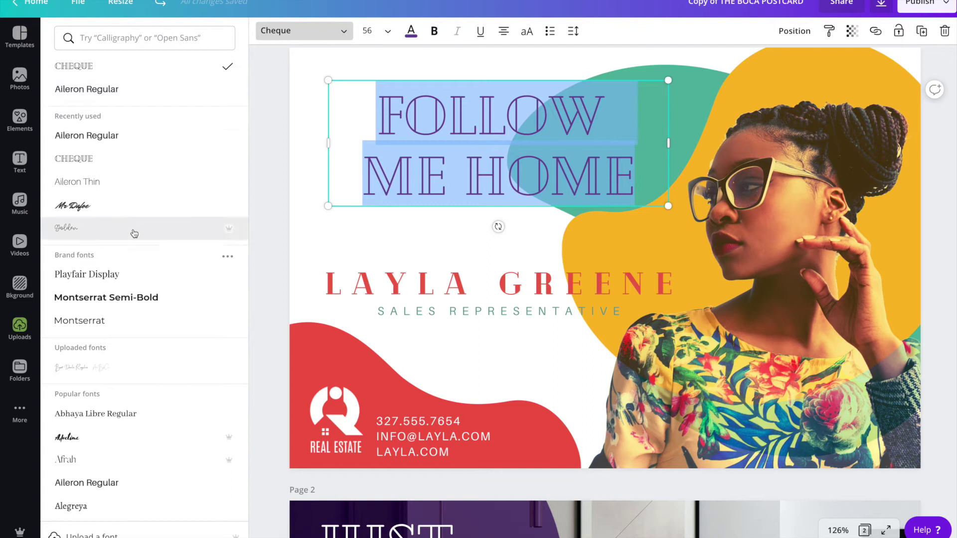
pyautogui.click(272, 178)
pyautogui.click(462, 174)
# Try bold formatting on the whole FOLLOW ME HOME headline, and undo it
pyautogui.moveTo(376, 114); pyautogui.dragTo(643, 161)
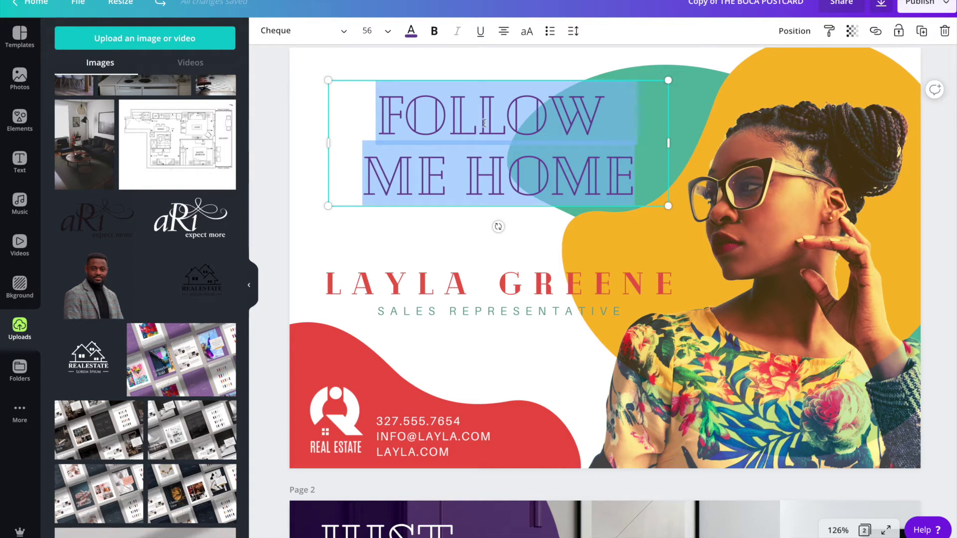
pyautogui.click(434, 31)
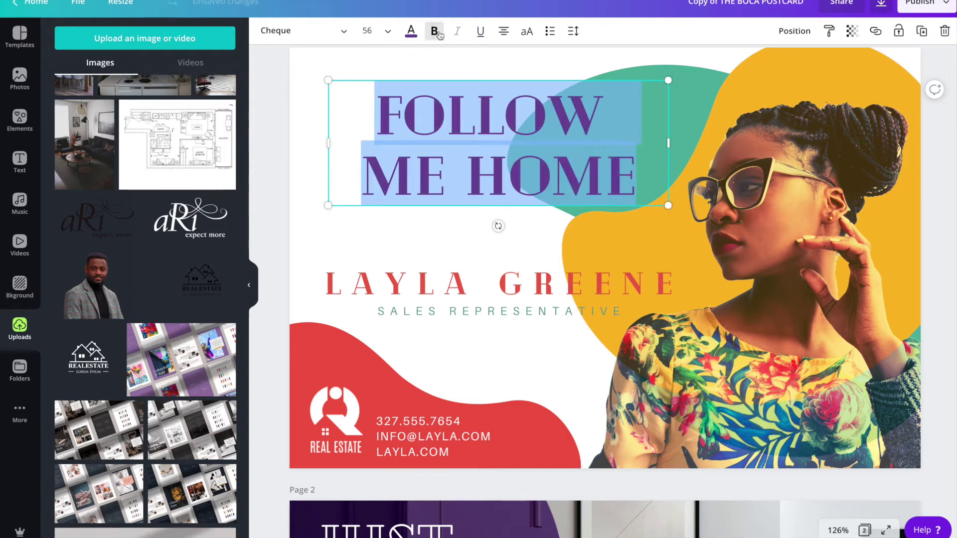
pyautogui.click(548, 130)
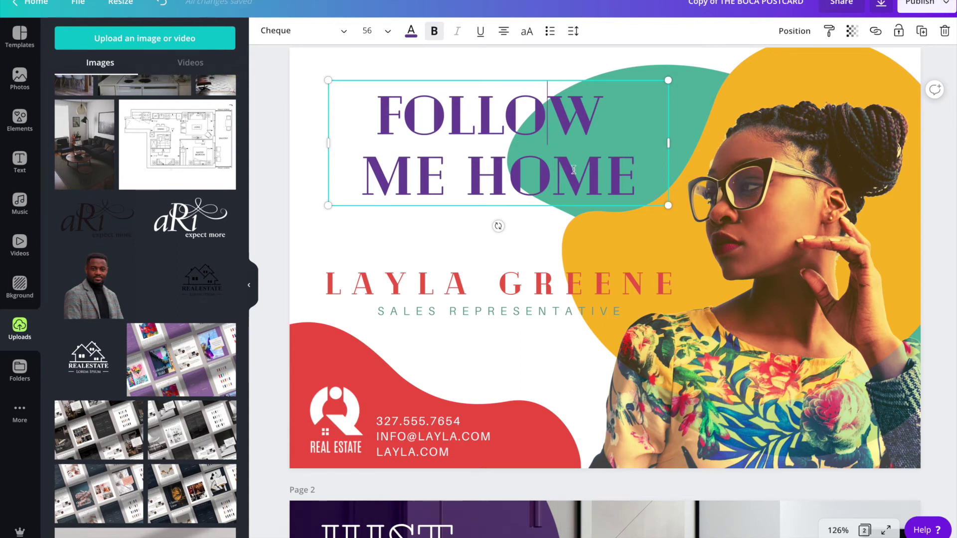
pyautogui.hotkey('ctrl', 'b')
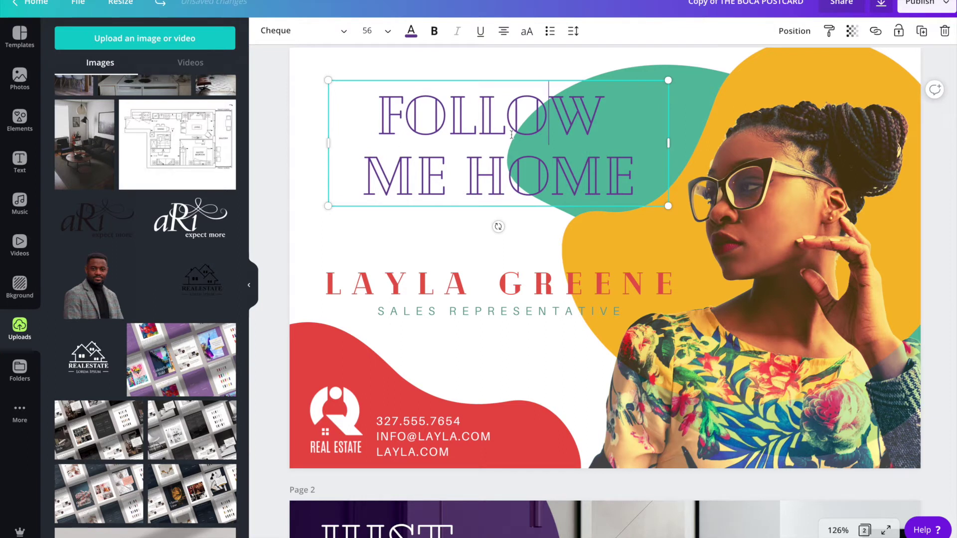
# Try replacing the white logo on the red shape with the uploaded black house RealEstate logo, and undo the replacement
pyautogui.scroll(-3, 511, 134)
pyautogui.scroll(3, 486, 157)
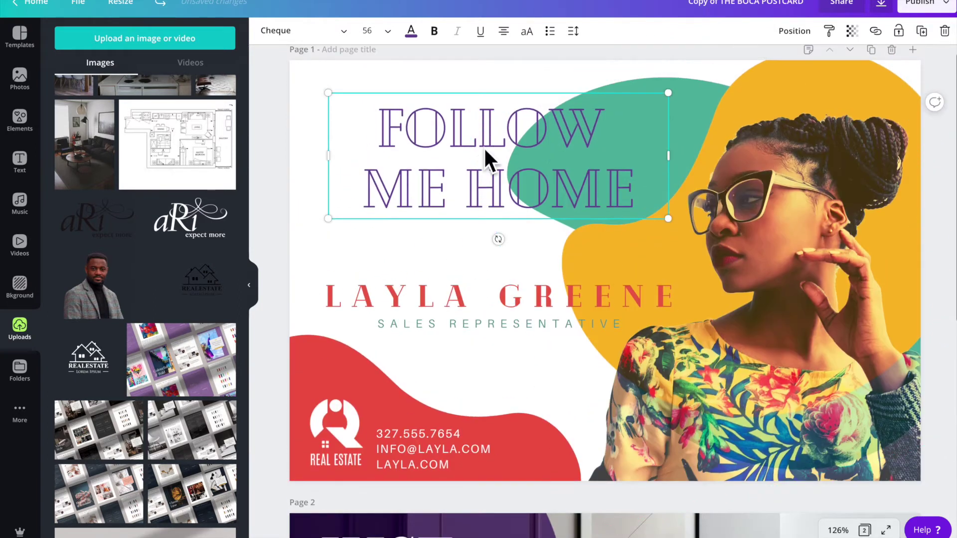
pyautogui.scroll(-3, 486, 157)
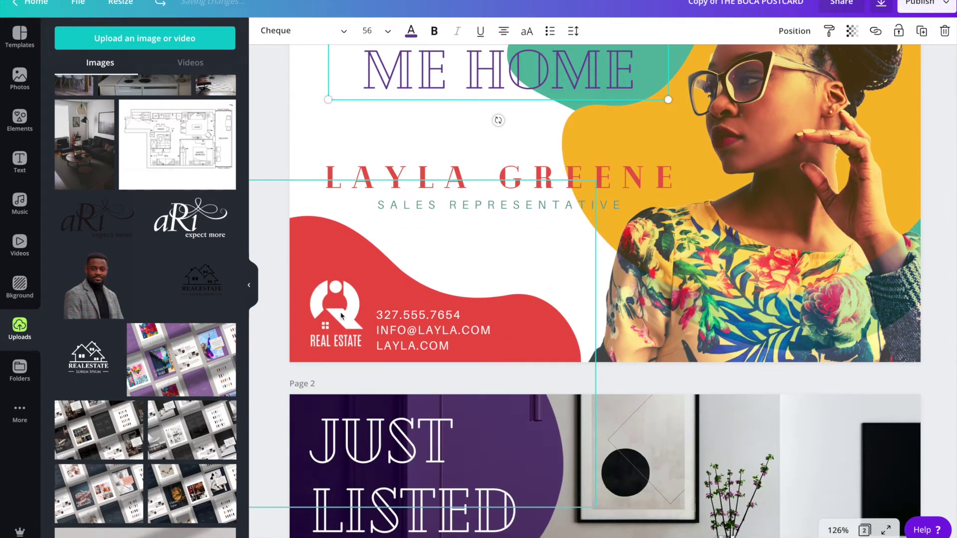
pyautogui.click(342, 315)
pyautogui.scroll(2, 207, 276)
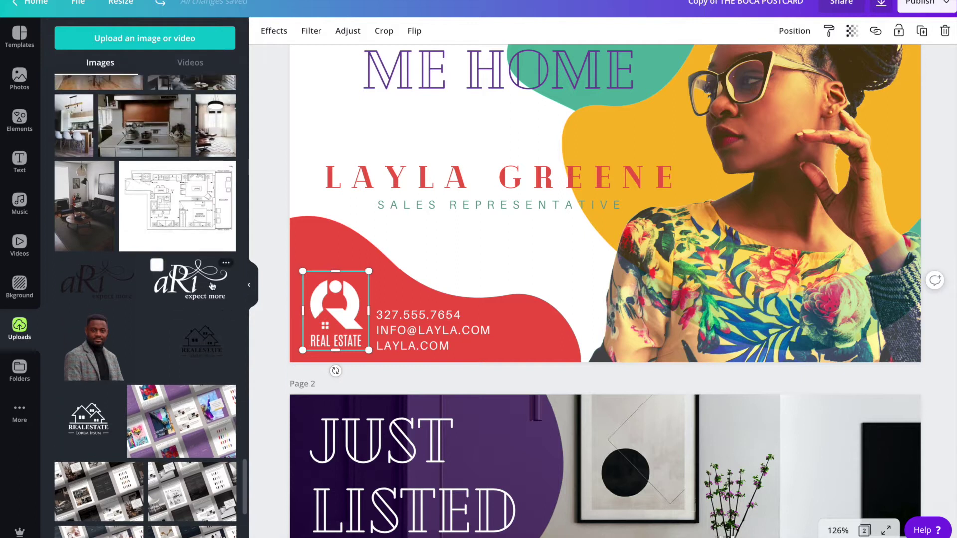
pyautogui.scroll(-1, 212, 286)
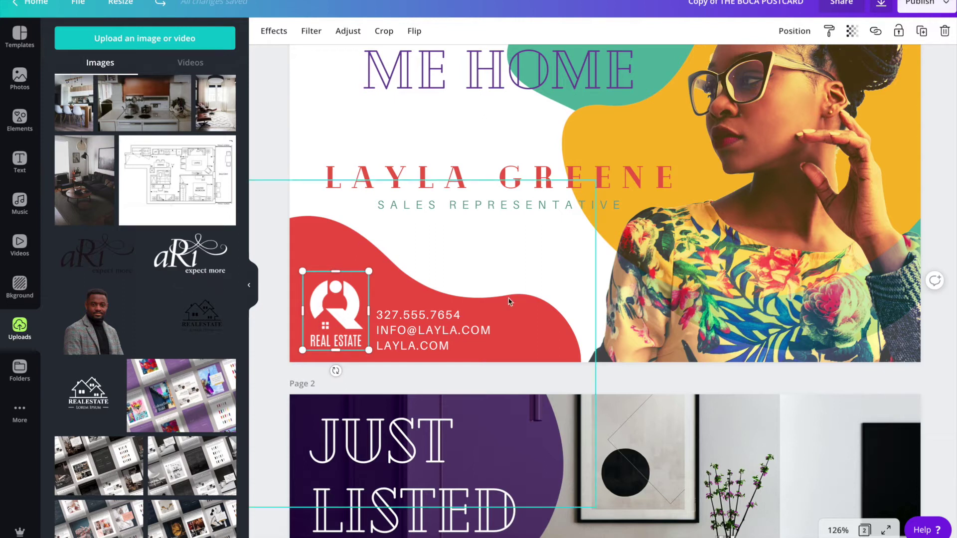
pyautogui.click(528, 329)
pyautogui.click(382, 224)
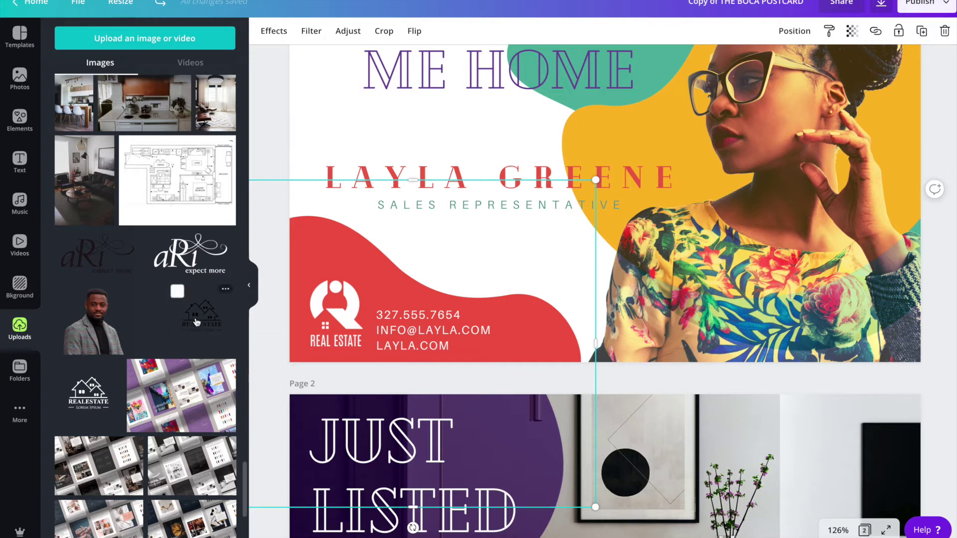
pyautogui.moveTo(197, 319); pyautogui.dragTo(320, 317)
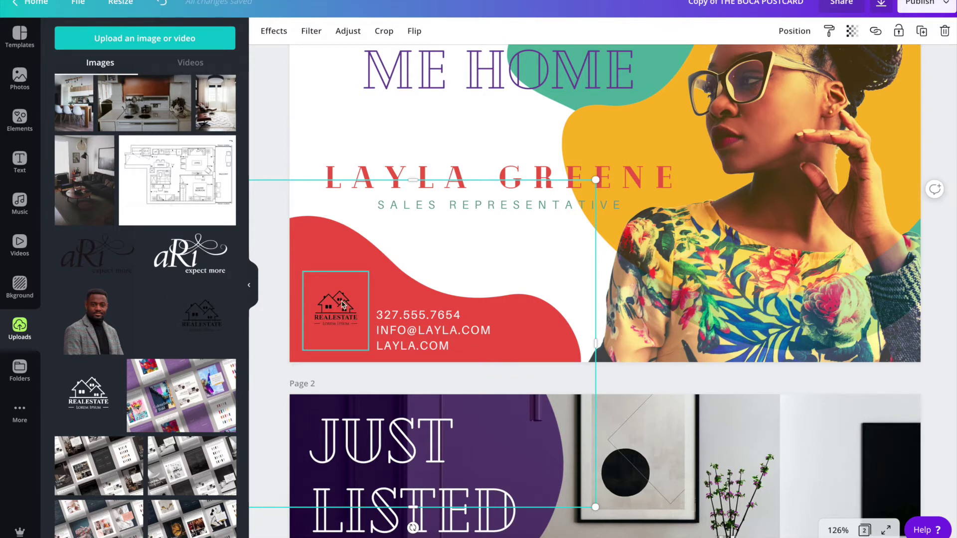
pyautogui.hotkey('ctrl', 'z')
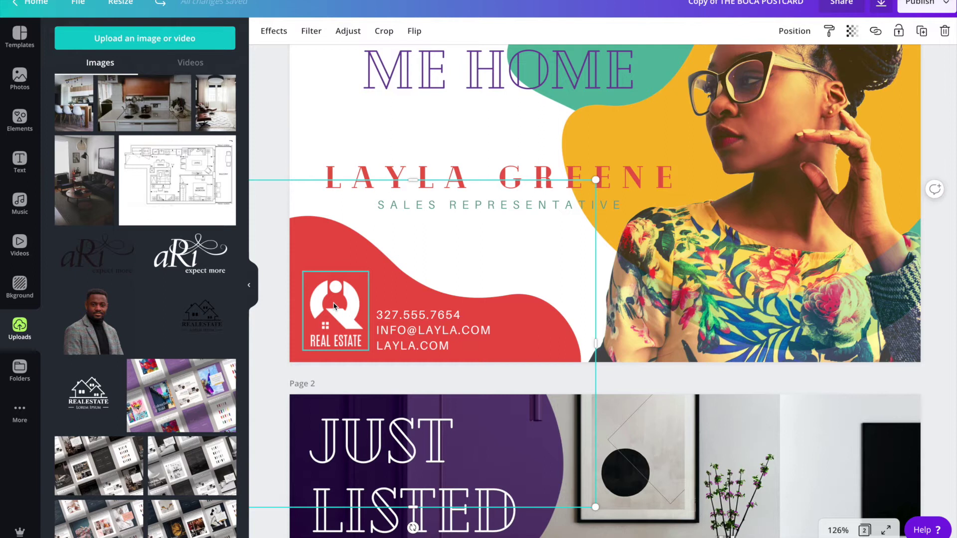
# Try font size 10 on all three lines of contact details on the red shape, and set it back to 12
pyautogui.click(440, 328)
pyautogui.doubleClick(441, 329)
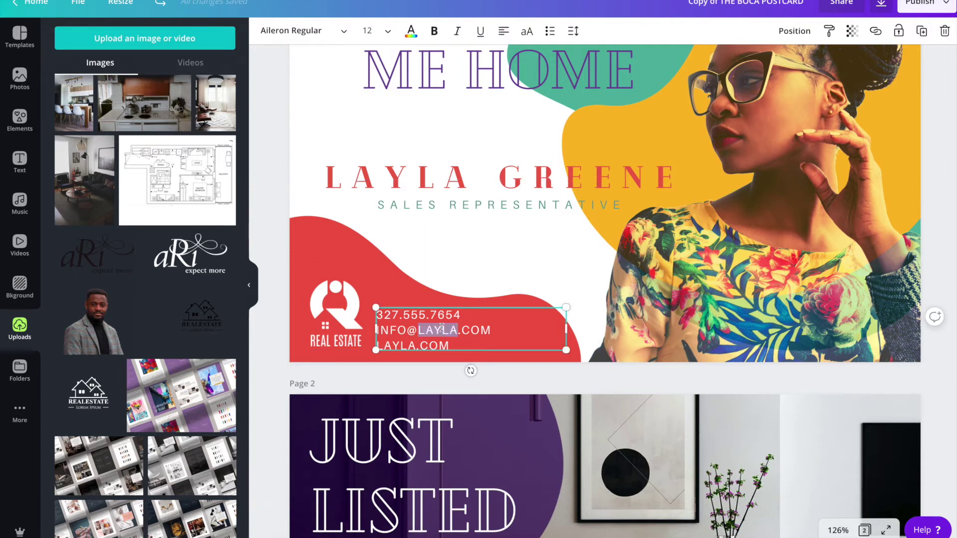
pyautogui.tripleClick(442, 330)
pyautogui.click(413, 331)
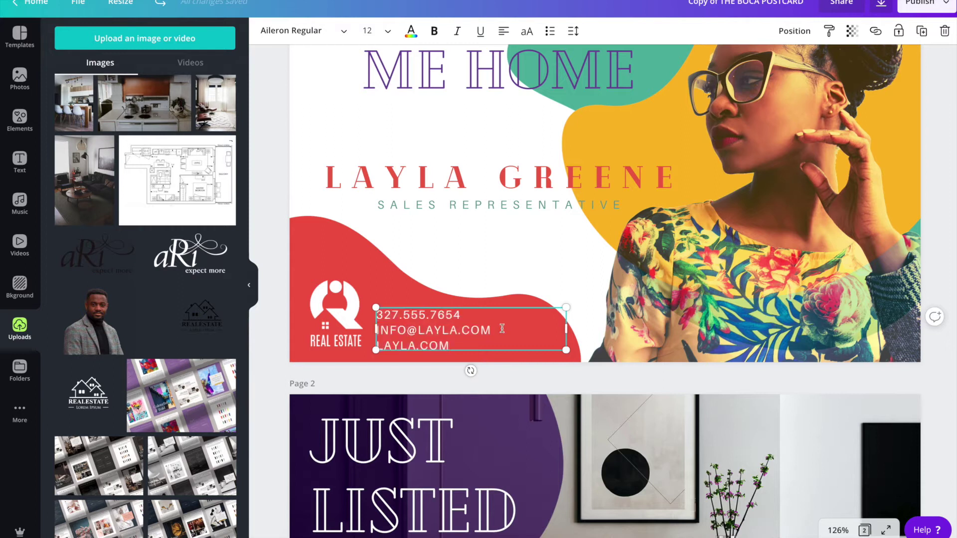
pyautogui.moveTo(461, 345); pyautogui.dragTo(377, 315)
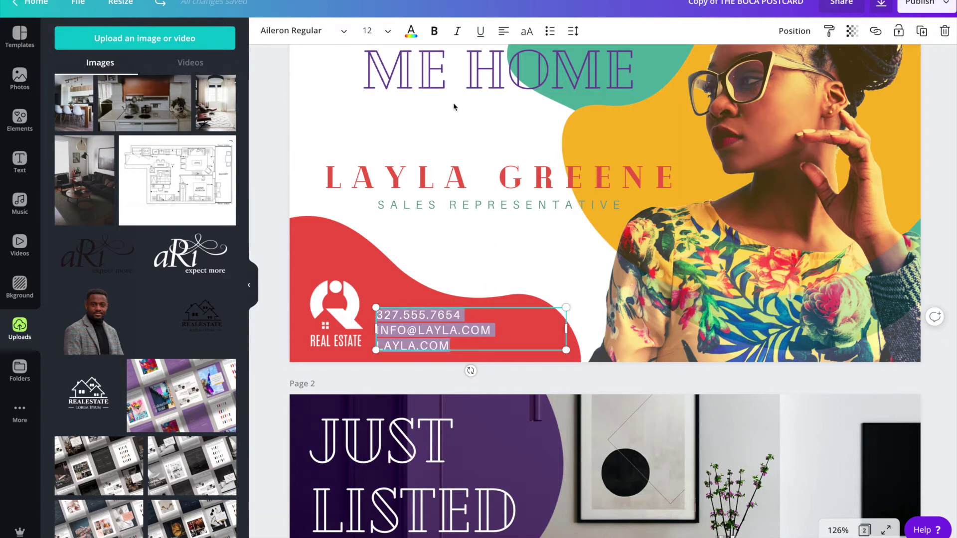
pyautogui.click(373, 31)
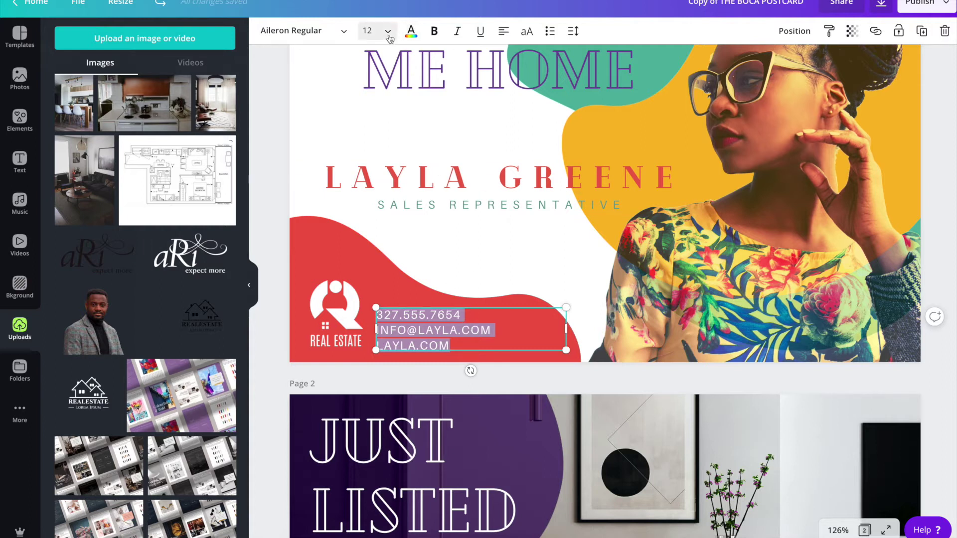
pyautogui.click(383, 106)
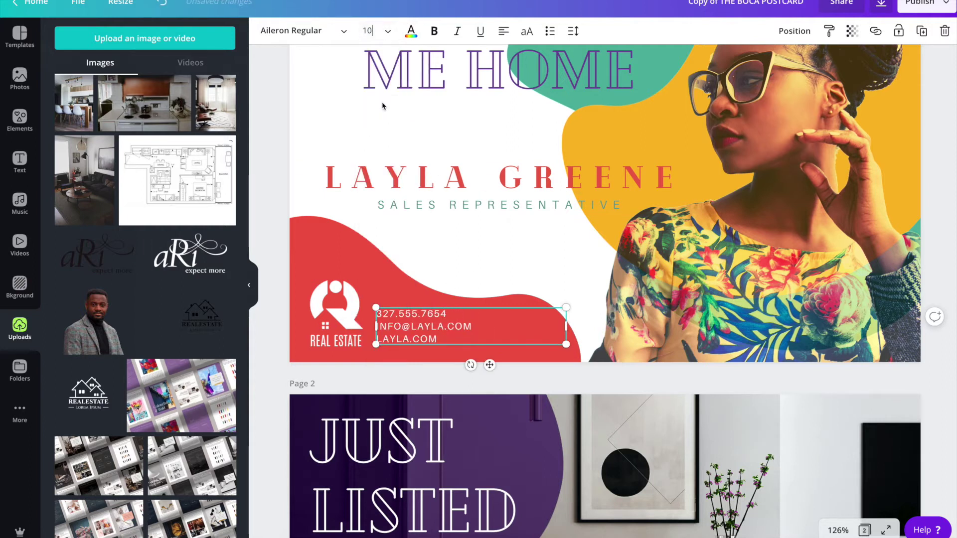
pyautogui.click(362, 30)
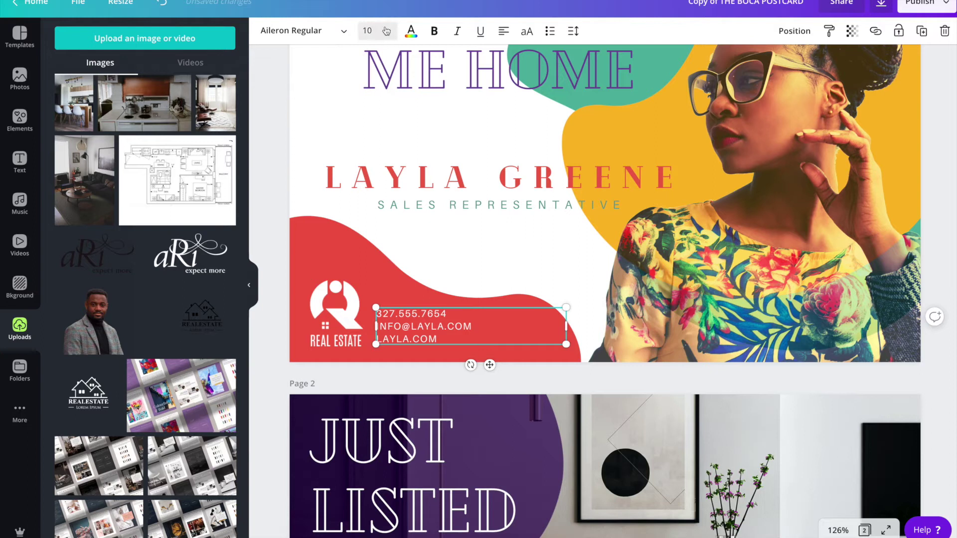
pyautogui.click(362, 31)
pyautogui.click(378, 130)
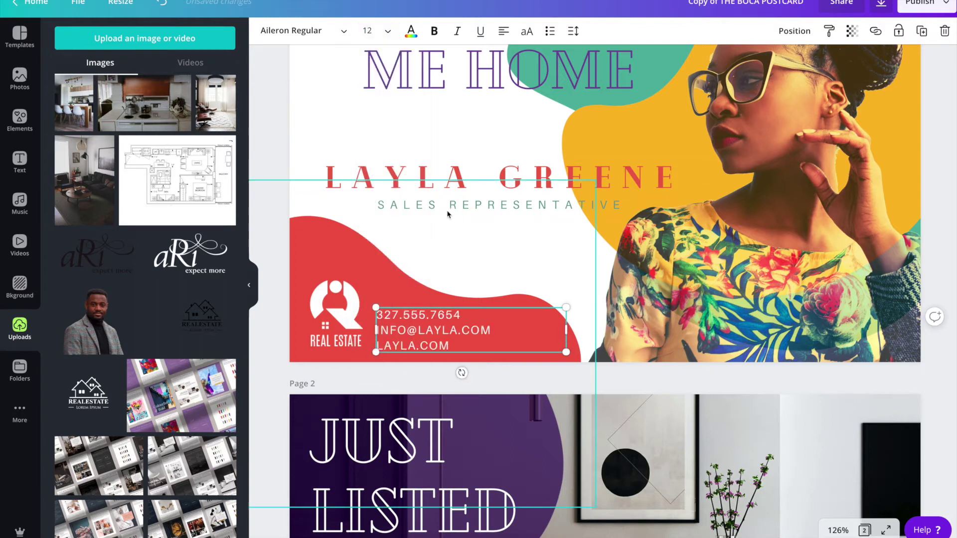
# Slightly widen the letter spacing and tighten the line height of the contact details on the red shape
pyautogui.click(572, 31)
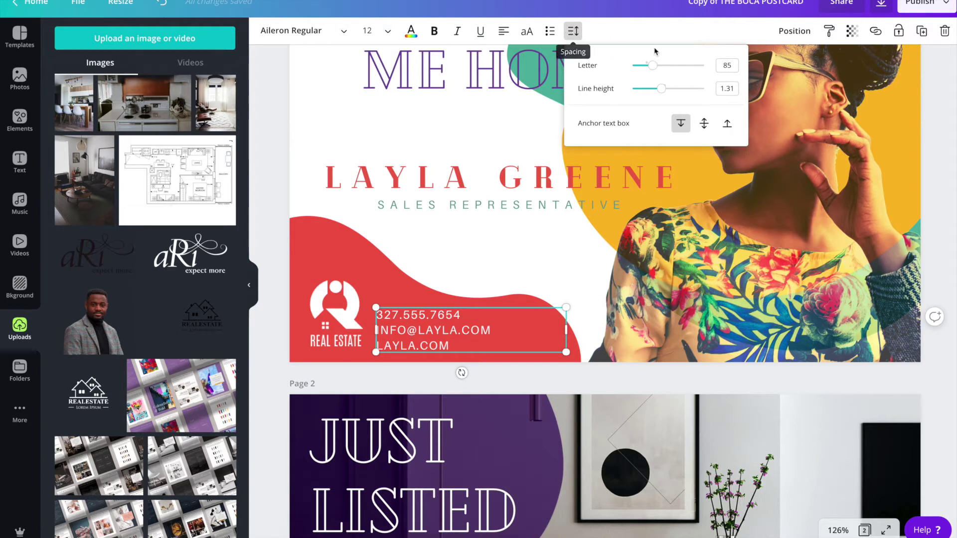
pyautogui.moveTo(661, 93); pyautogui.dragTo(654, 65)
pyautogui.click(573, 31)
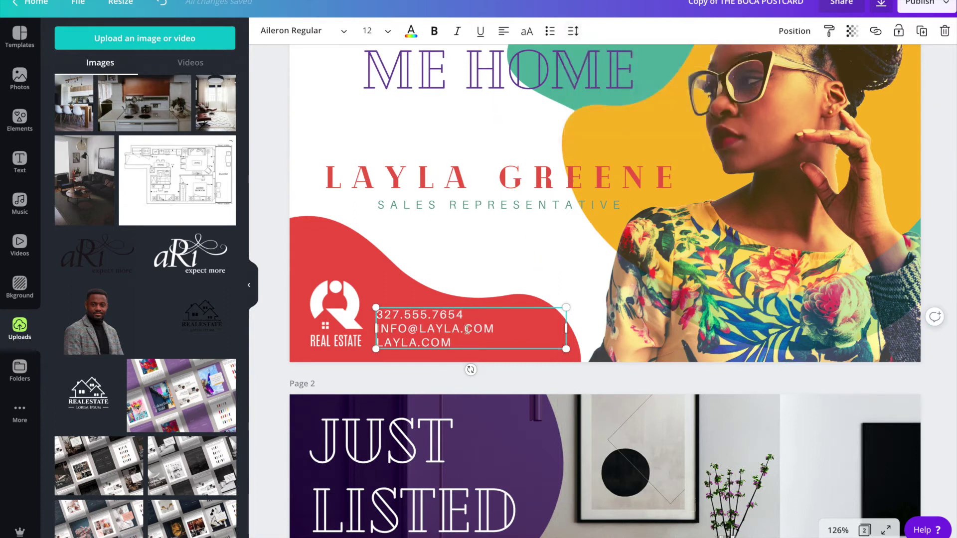
pyautogui.click(411, 245)
# Inspect the green and red background shapes on page 1, and browse the uploaded images for alternative coloured shapes
pyautogui.scroll(3, 416, 253)
pyautogui.click(669, 81)
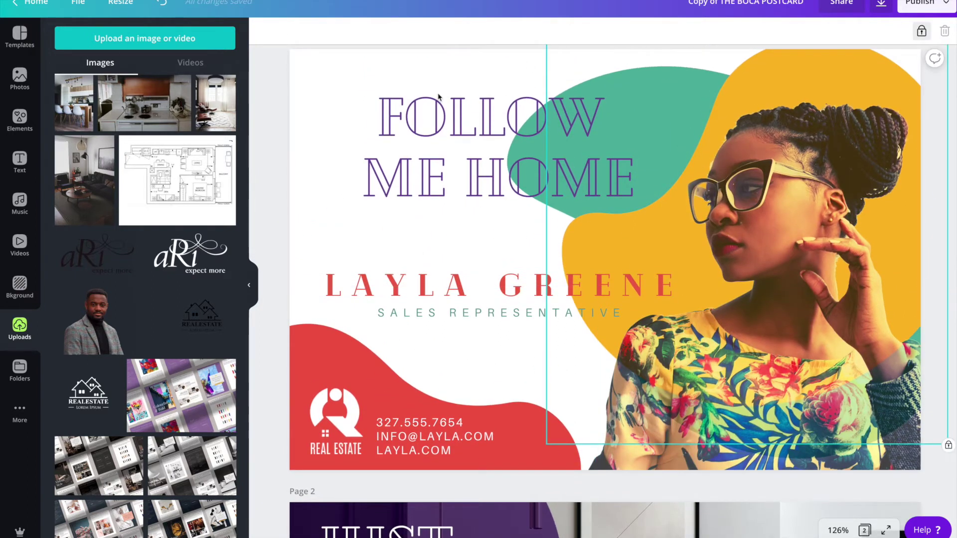
pyautogui.click(319, 348)
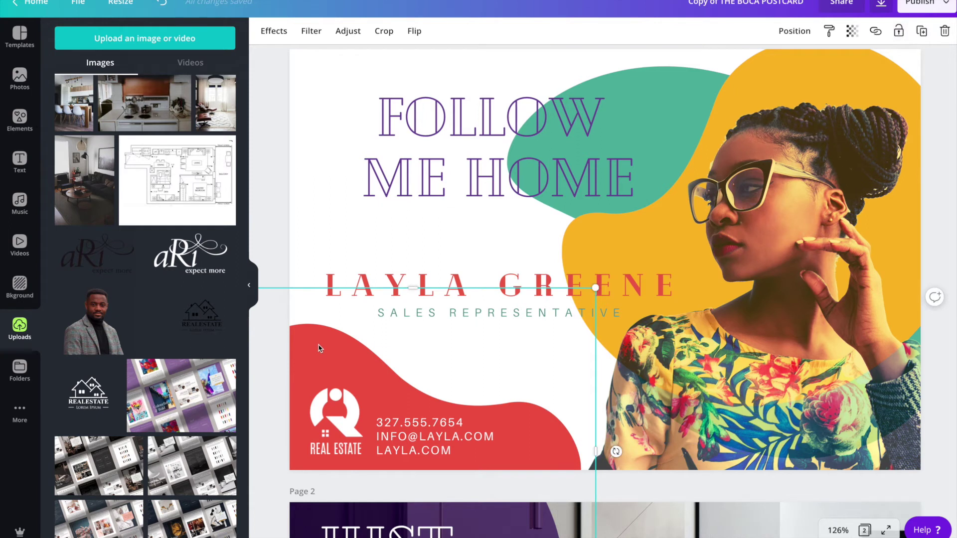
pyautogui.scroll(1, 631, 80)
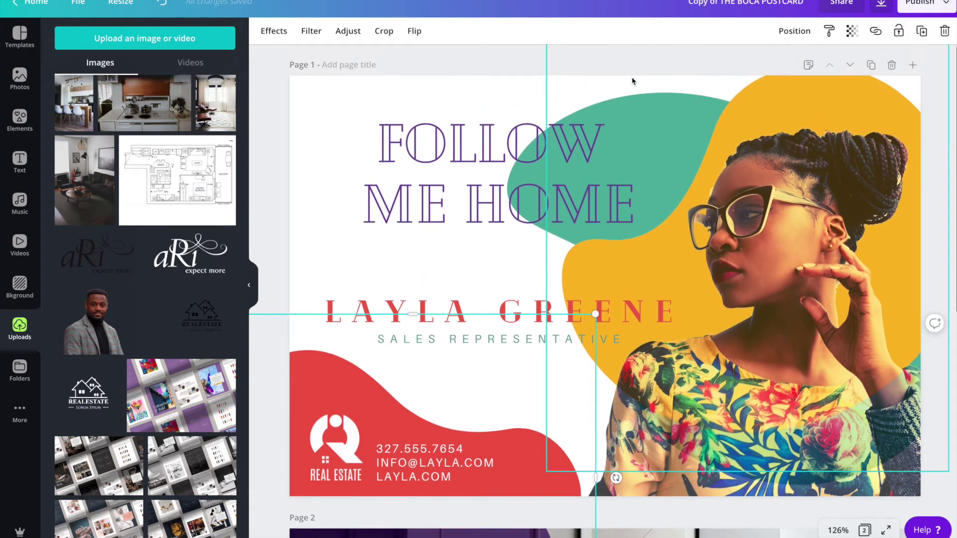
pyautogui.click(263, 121)
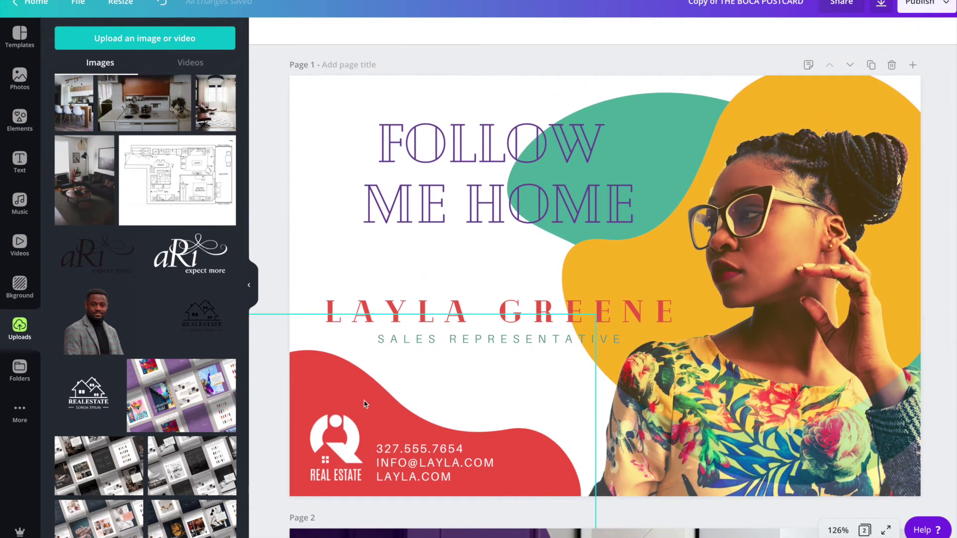
pyautogui.click(327, 373)
pyautogui.scroll(-3, 199, 209)
pyautogui.scroll(15, 197, 202)
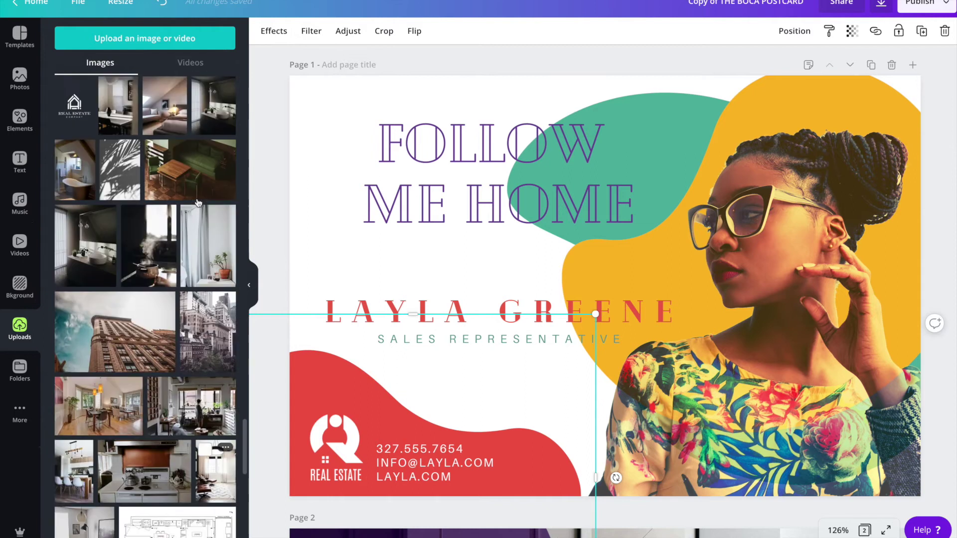
pyautogui.scroll(2, 197, 202)
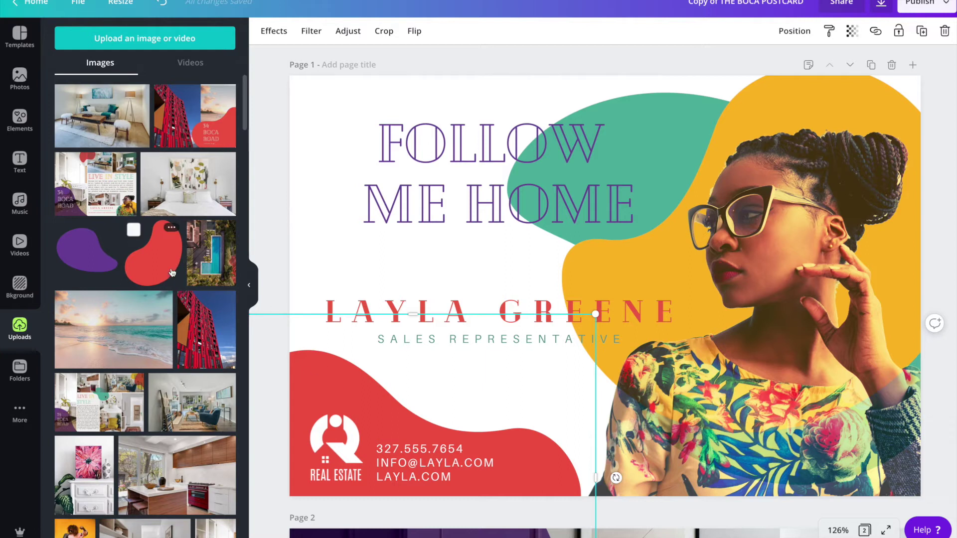
# Try replacing the red shape on page 1 with the uploaded purple shape, and cancel the replacement
pyautogui.moveTo(79, 256); pyautogui.dragTo(317, 368)
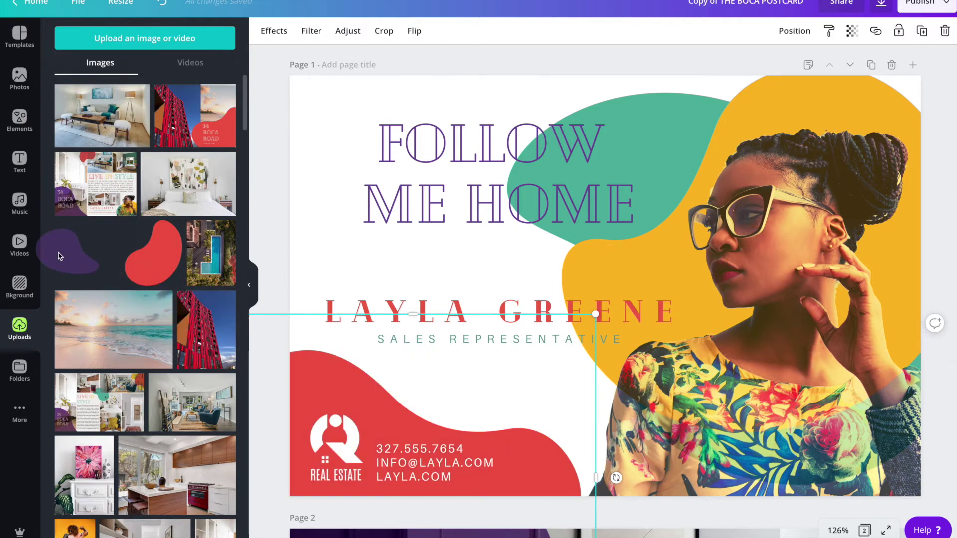
pyautogui.moveTo(422, 380); pyautogui.dragTo(681, 104)
pyautogui.moveTo(825, 92); pyautogui.dragTo(308, 248)
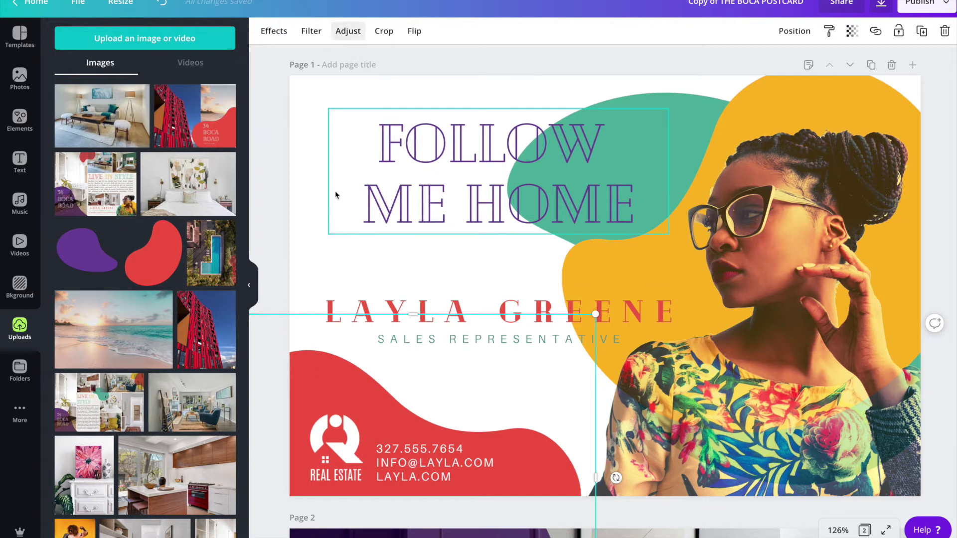
pyautogui.click(352, 365)
pyautogui.click(344, 396)
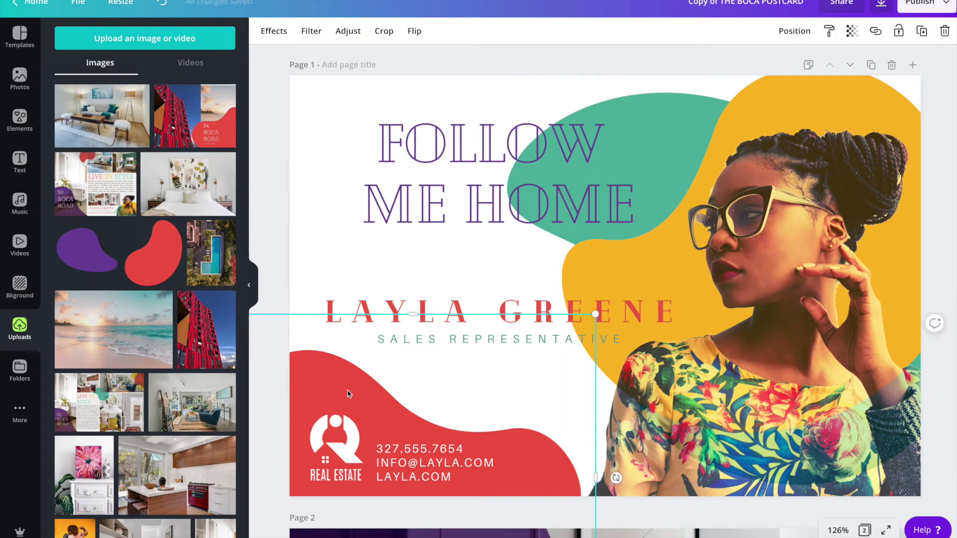
pyautogui.moveTo(92, 255); pyautogui.dragTo(333, 366)
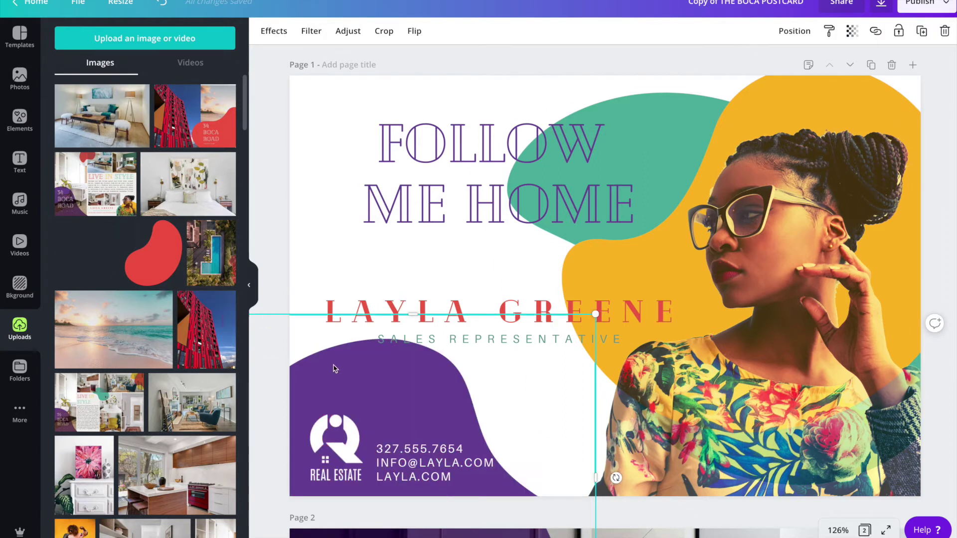
pyautogui.press('Escape')
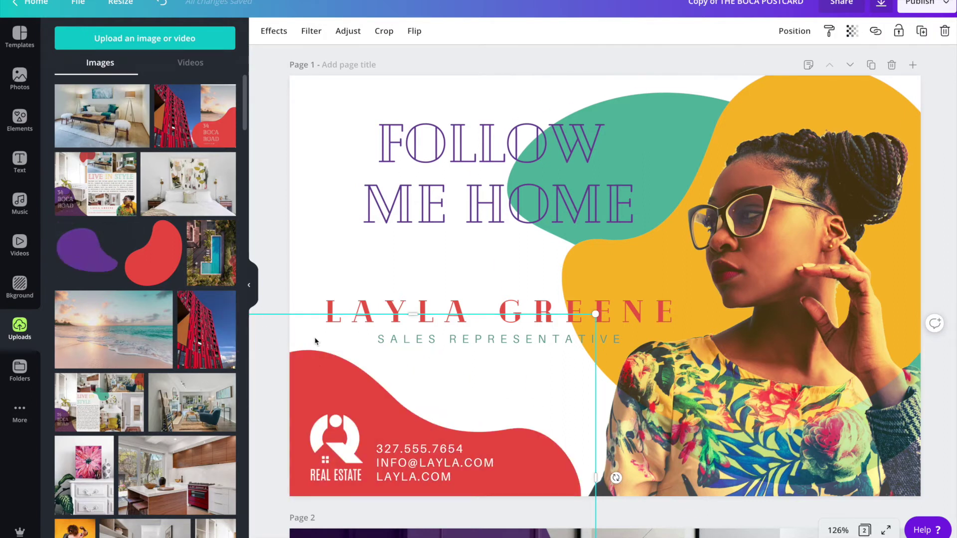
pyautogui.press('Escape')
# Try the uploaded living room photo as page 2's background, undo it, and use the uploaded kitchen photo with the red stove instead
pyautogui.scroll(-5, 448, 284)
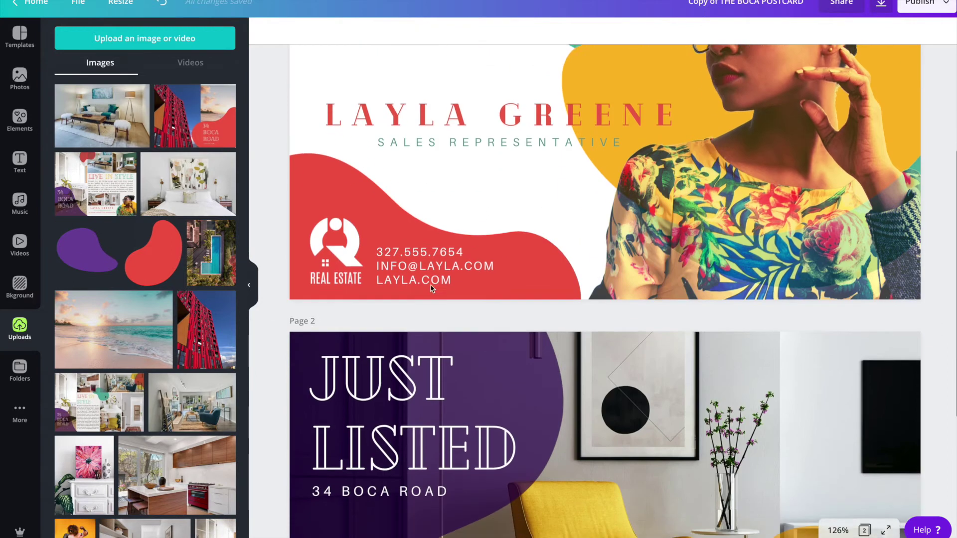
pyautogui.scroll(-1, 468, 289)
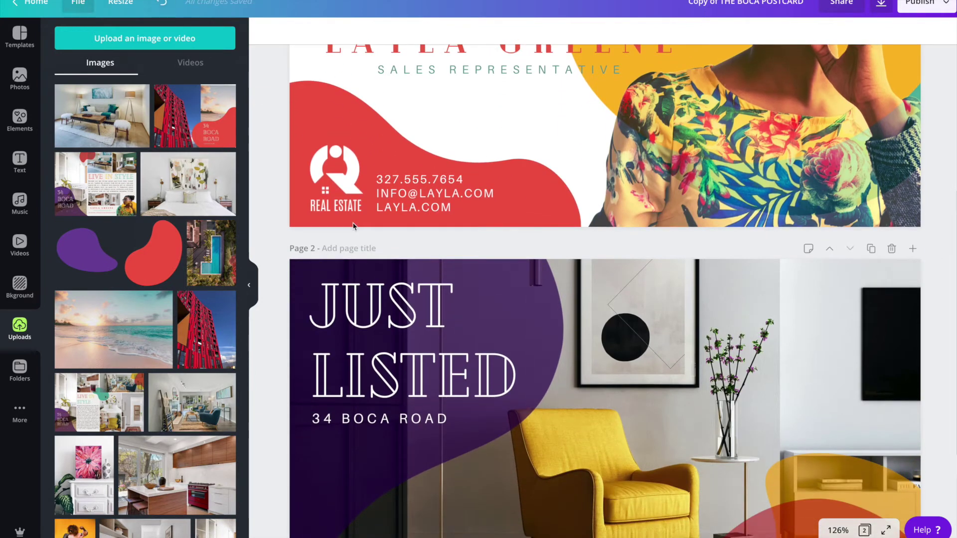
pyautogui.scroll(-2, 496, 332)
pyautogui.scroll(-1, 485, 330)
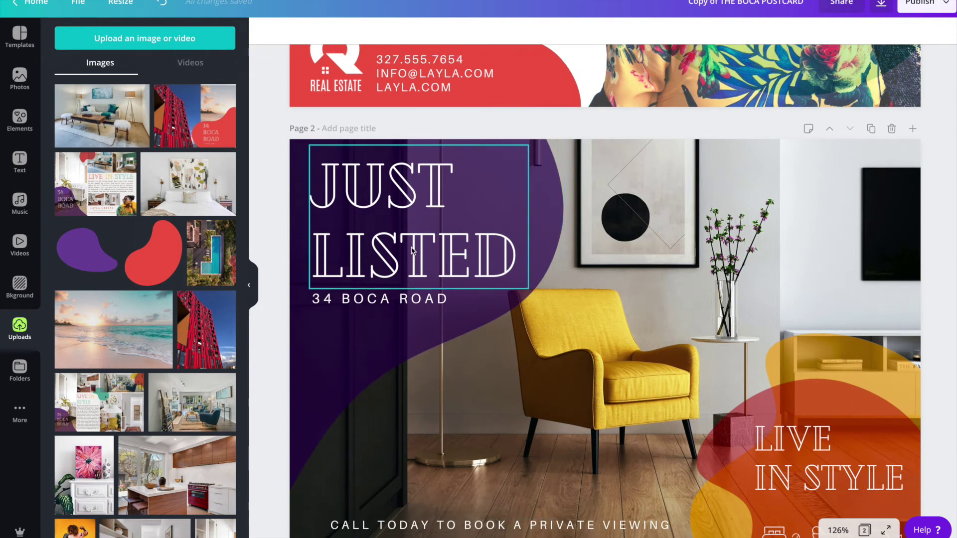
pyautogui.scroll(-1, 412, 250)
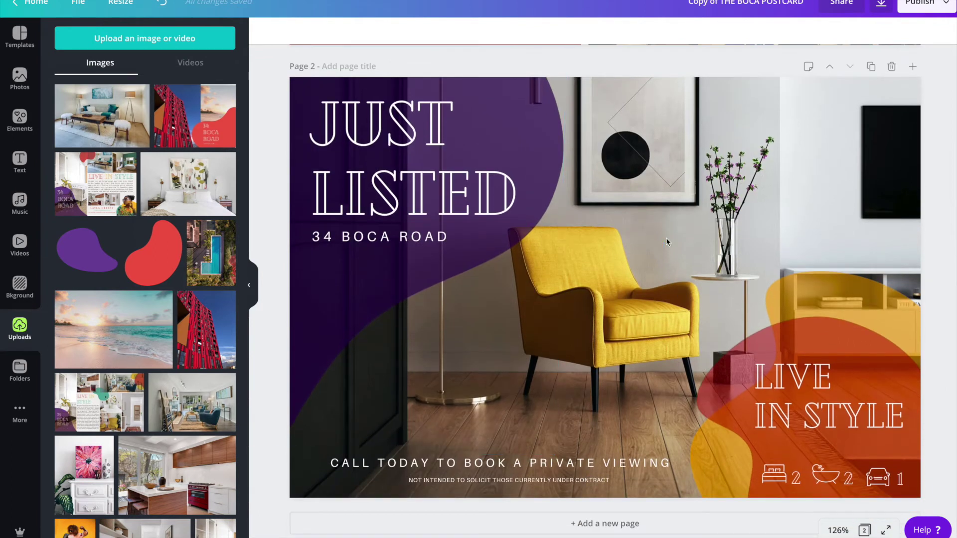
pyautogui.scroll(-3, 149, 318)
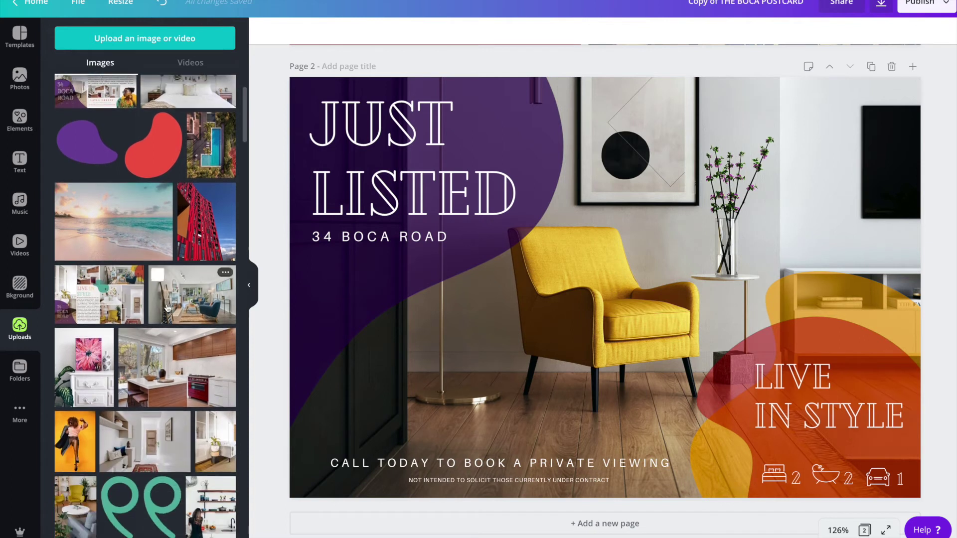
pyautogui.scroll(3, 193, 402)
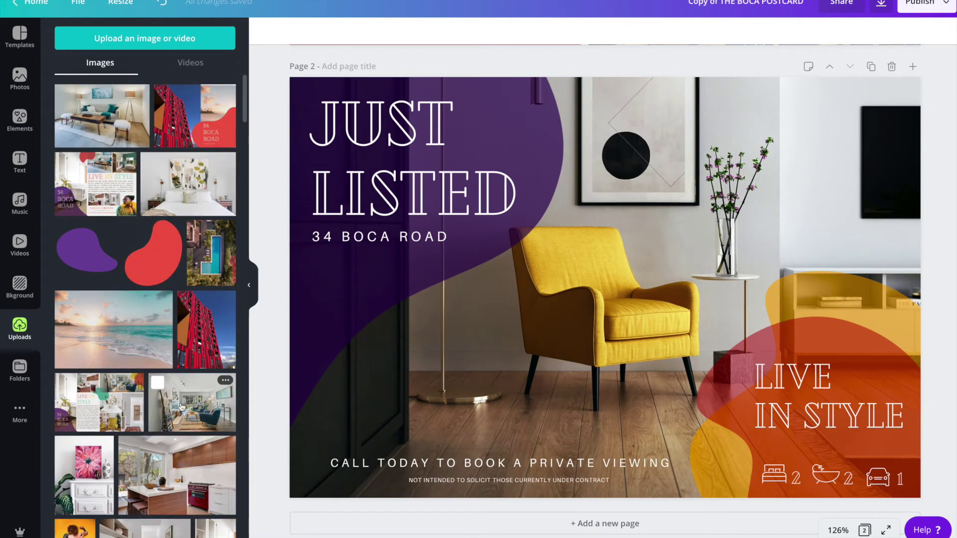
pyautogui.moveTo(182, 407); pyautogui.dragTo(330, 402)
pyautogui.moveTo(422, 400); pyautogui.dragTo(599, 354)
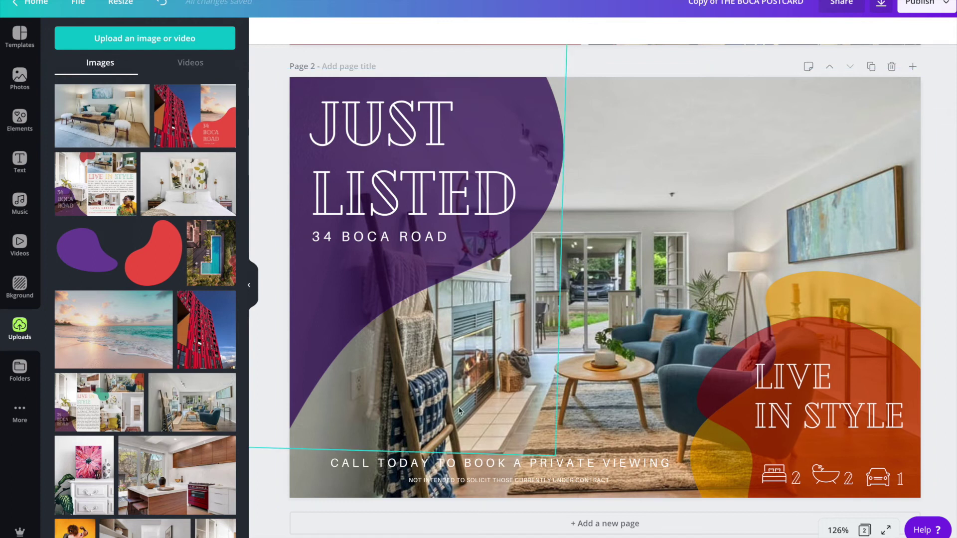
pyautogui.hotkey('ctrl', 'z')
pyautogui.moveTo(224, 471); pyautogui.dragTo(632, 326)
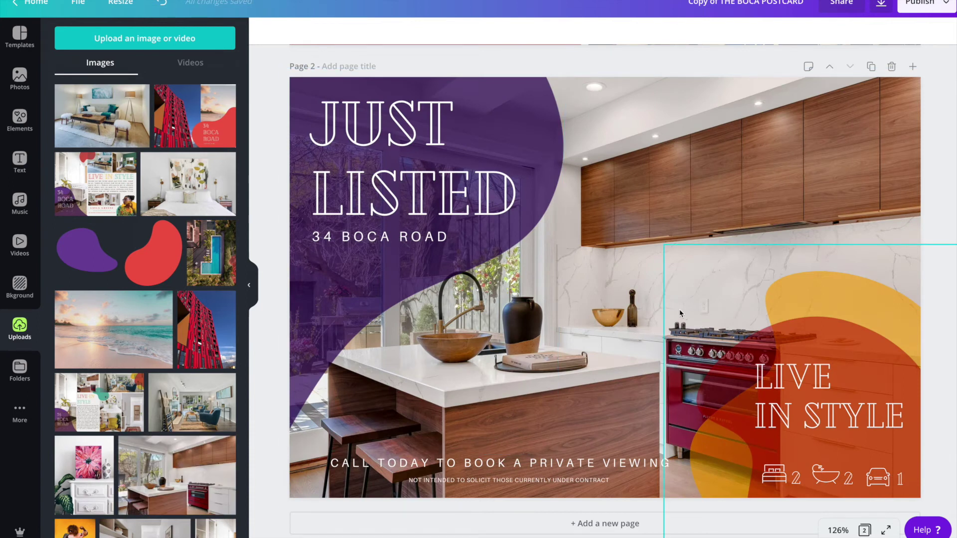
# Examine which page 2 elements are editable: the JUST LISTED headline, the bed, bath and car icons, their numbers, the call-to-action line and the disclaimer
pyautogui.click(417, 169)
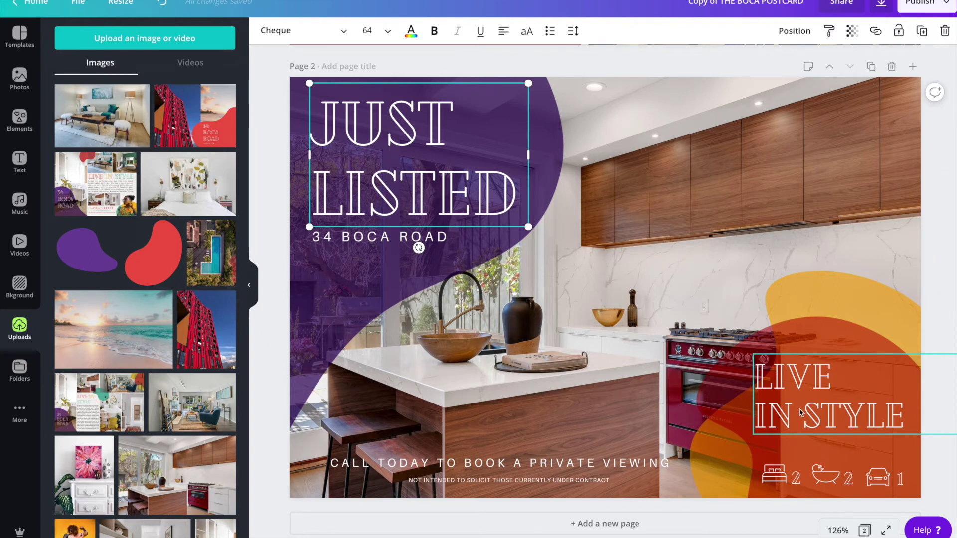
pyautogui.click(774, 474)
pyautogui.click(828, 474)
pyautogui.click(878, 477)
pyautogui.click(795, 477)
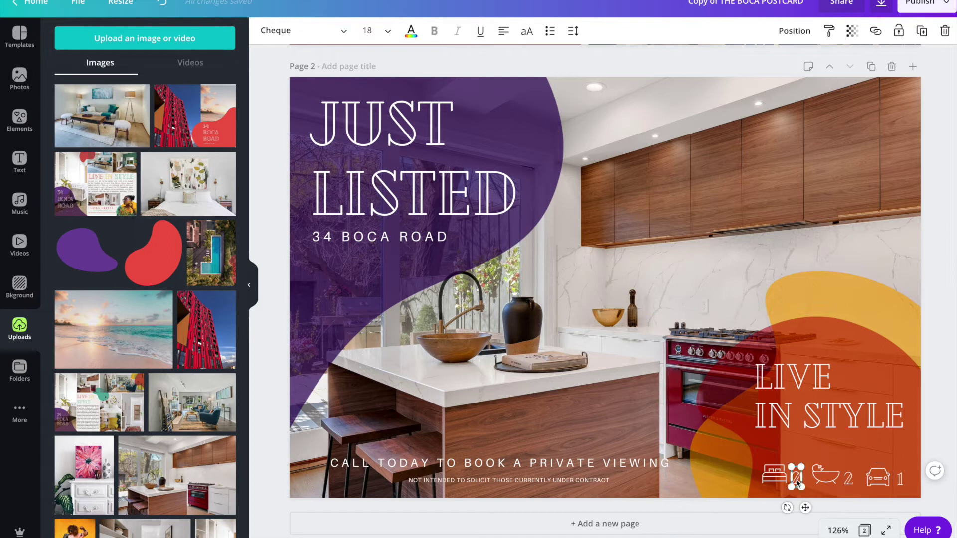
pyautogui.click(847, 476)
pyautogui.click(901, 477)
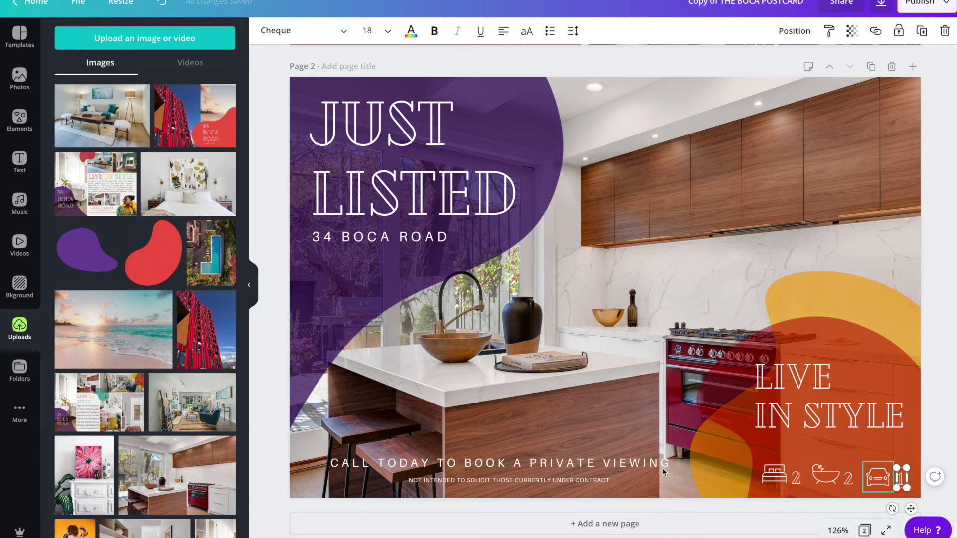
pyautogui.click(516, 463)
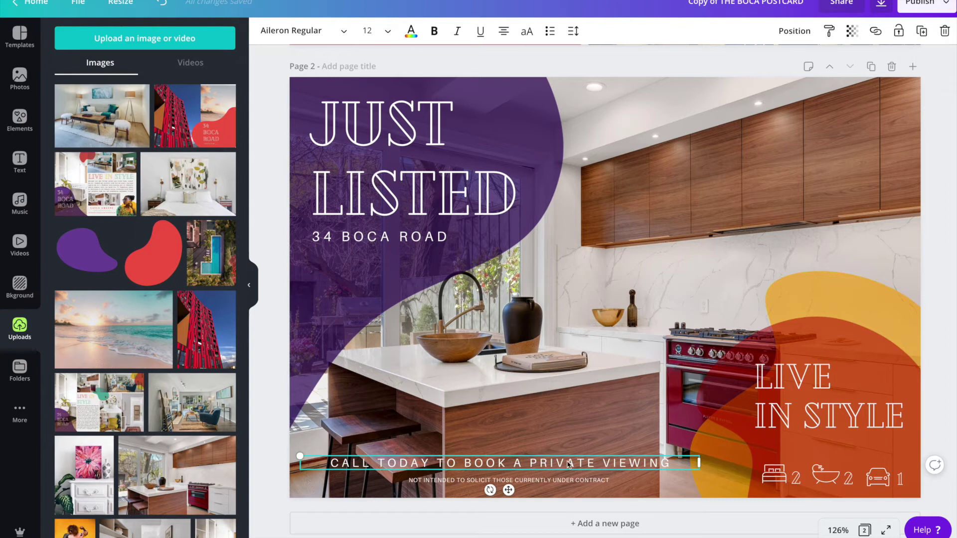
pyautogui.click(597, 487)
pyautogui.click(595, 482)
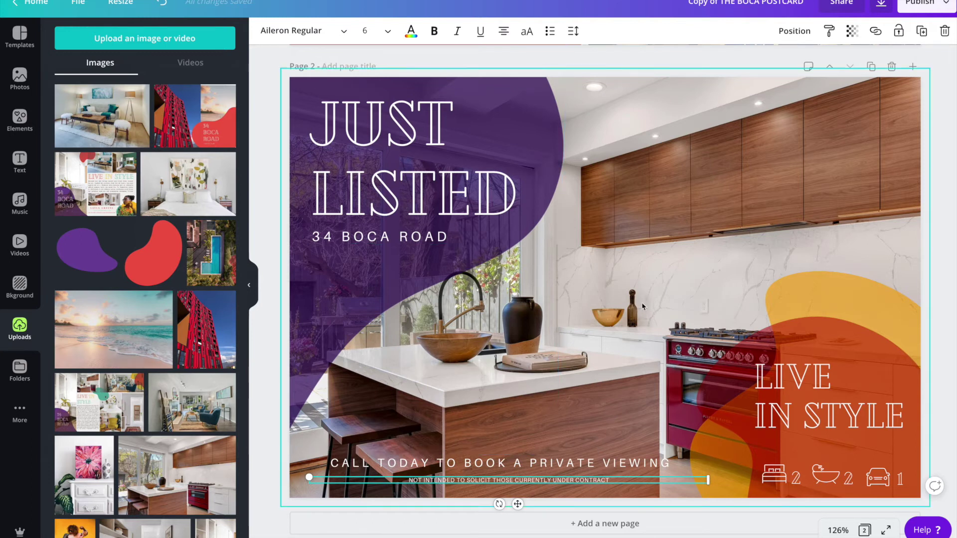
# Narrow the kitchen photo's frame on page 2 from its right edge to about half the page width
pyautogui.scroll(2, 643, 306)
pyautogui.click(669, 285)
pyautogui.scroll(-2, 673, 285)
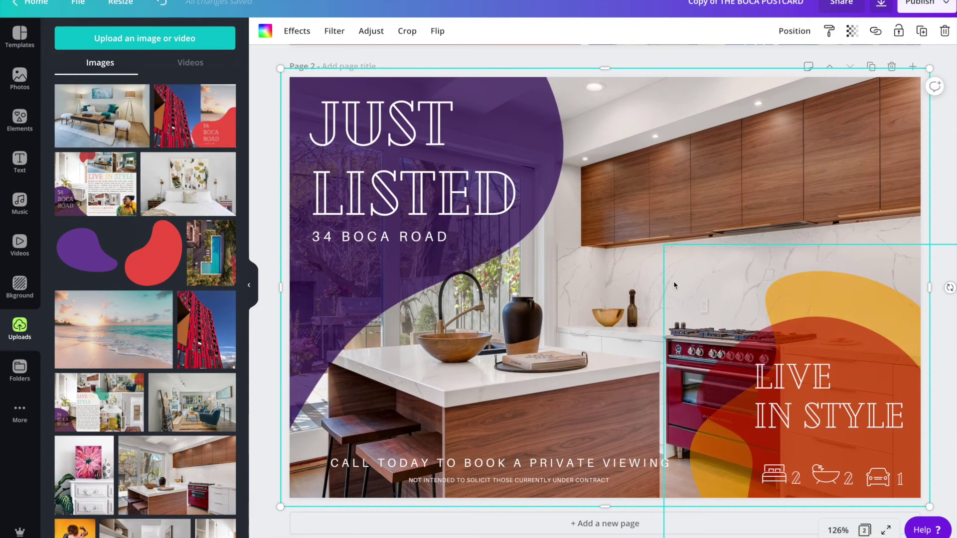
pyautogui.moveTo(873, 285); pyautogui.dragTo(621, 286)
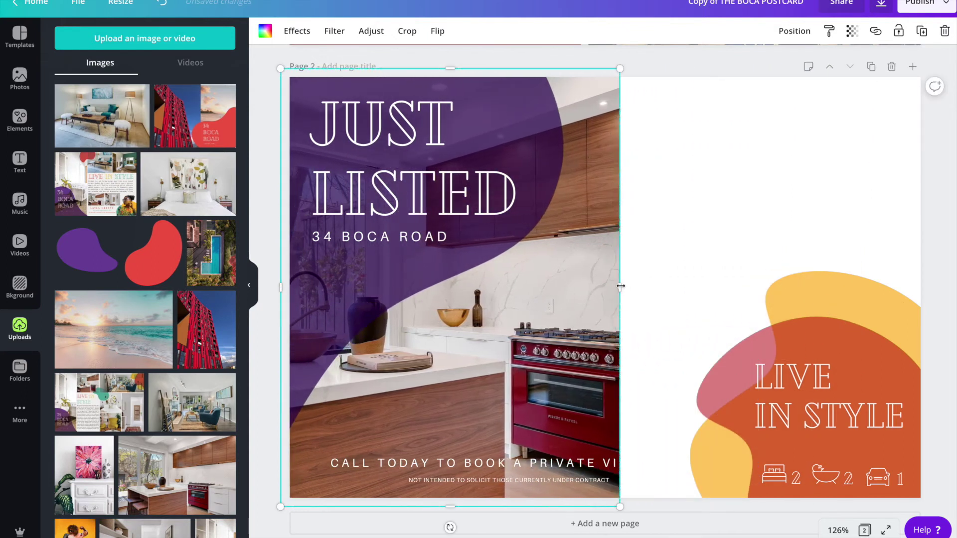
# Widen the kitchen photo's frame back to the full width of page 2
pyautogui.moveTo(867, 280); pyautogui.dragTo(899, 294)
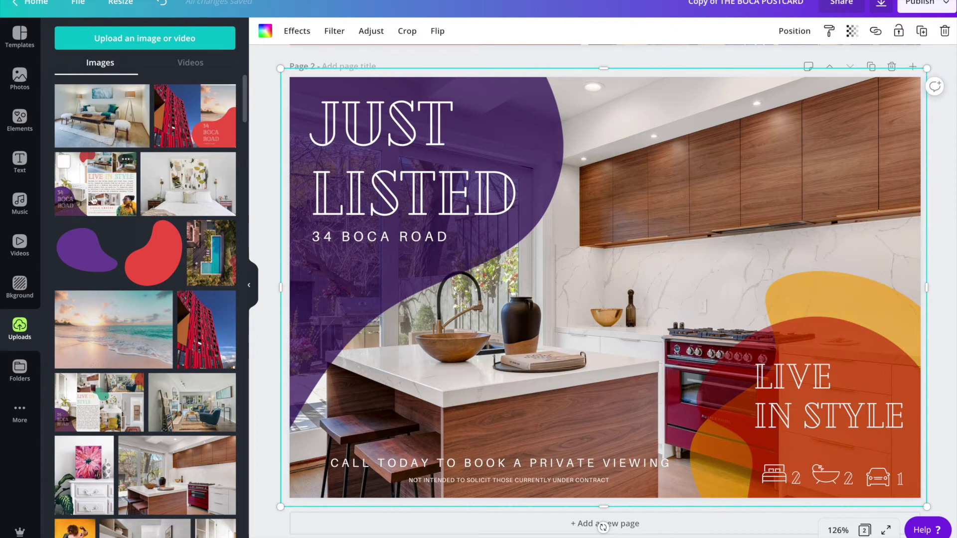
# Try the Color Mix effects Amethyst, Arctic, Marmalade, Sangria, Parakeet and Marine on page 2's red shape, and reset it to None
pyautogui.click(806, 351)
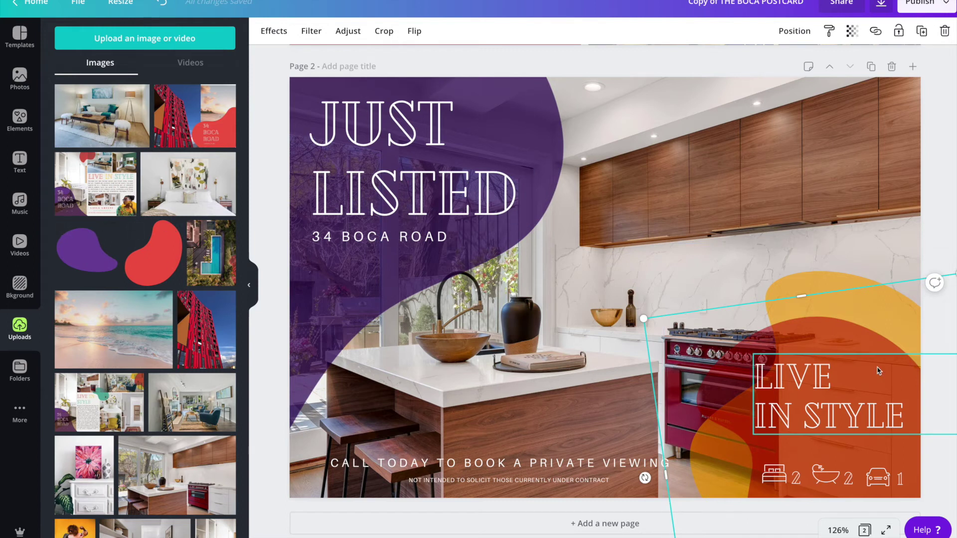
pyautogui.click(269, 32)
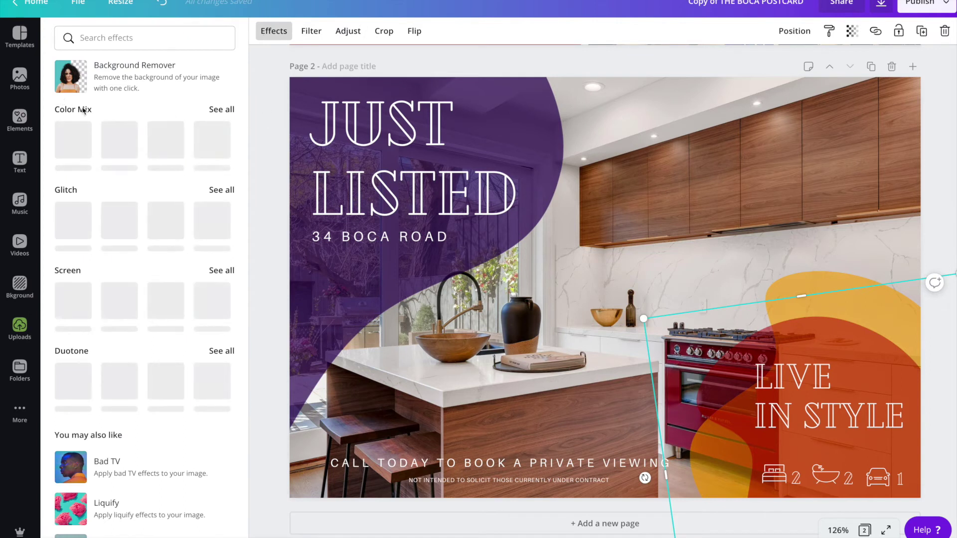
pyautogui.click(215, 110)
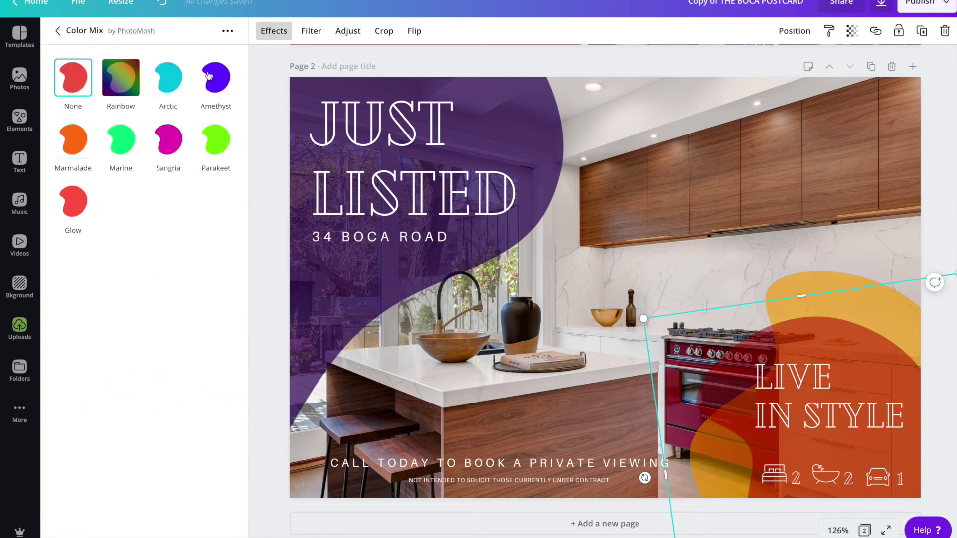
pyautogui.click(216, 78)
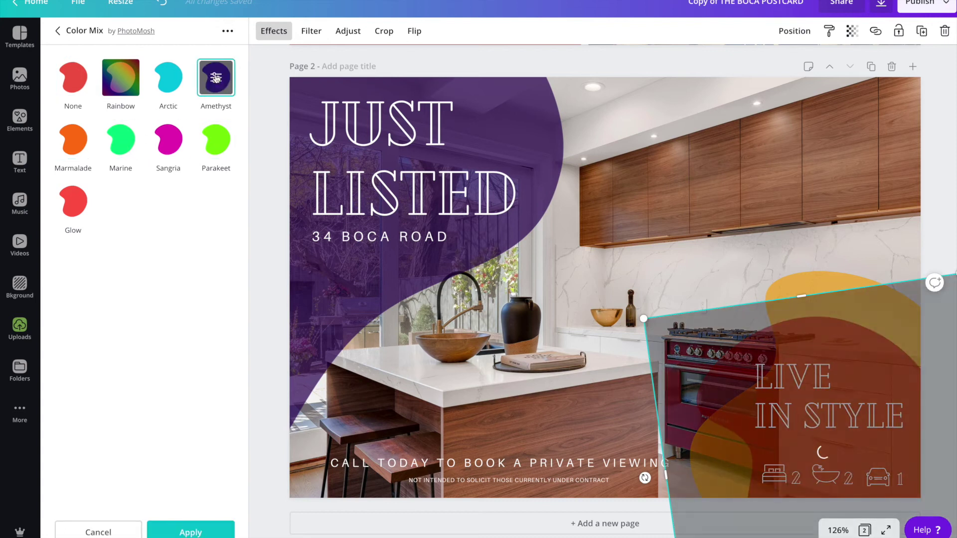
pyautogui.click(168, 79)
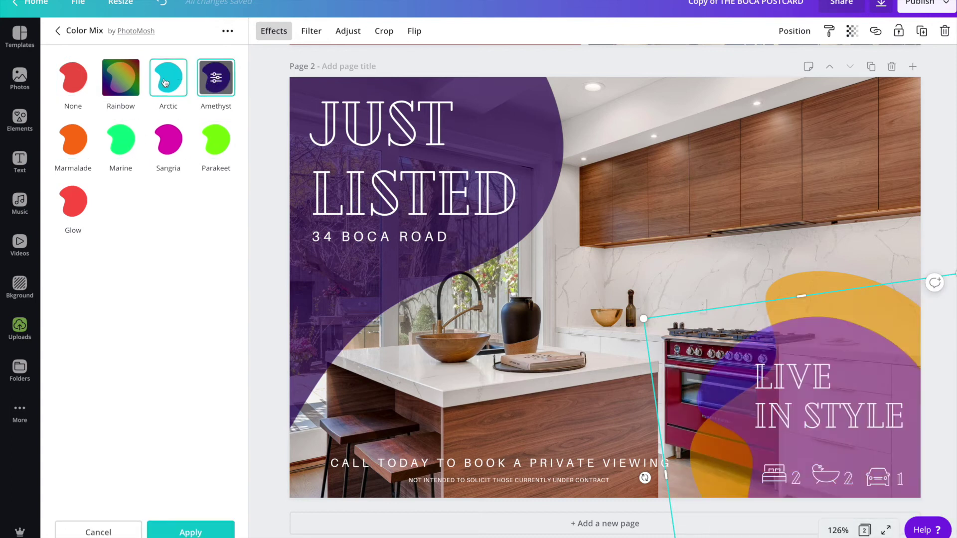
pyautogui.click(73, 141)
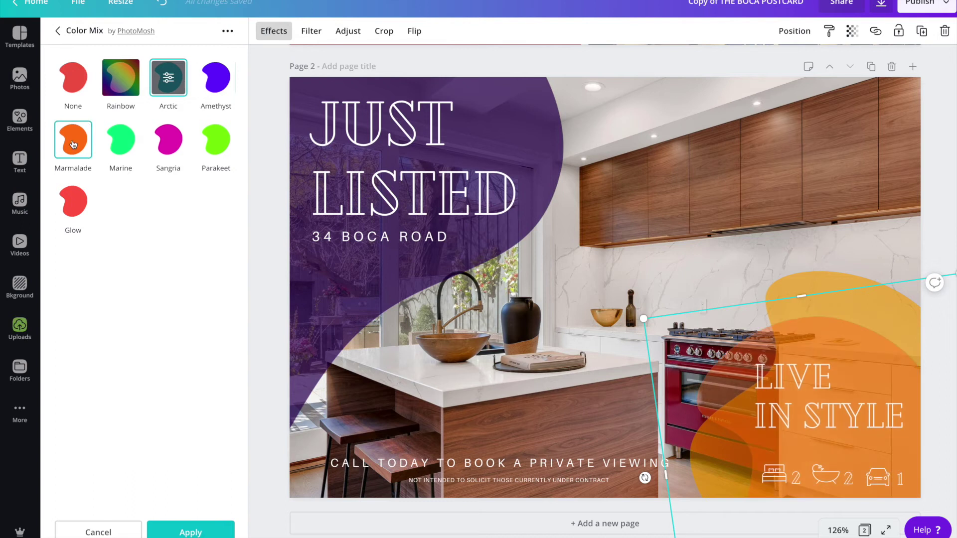
pyautogui.click(177, 145)
pyautogui.click(216, 141)
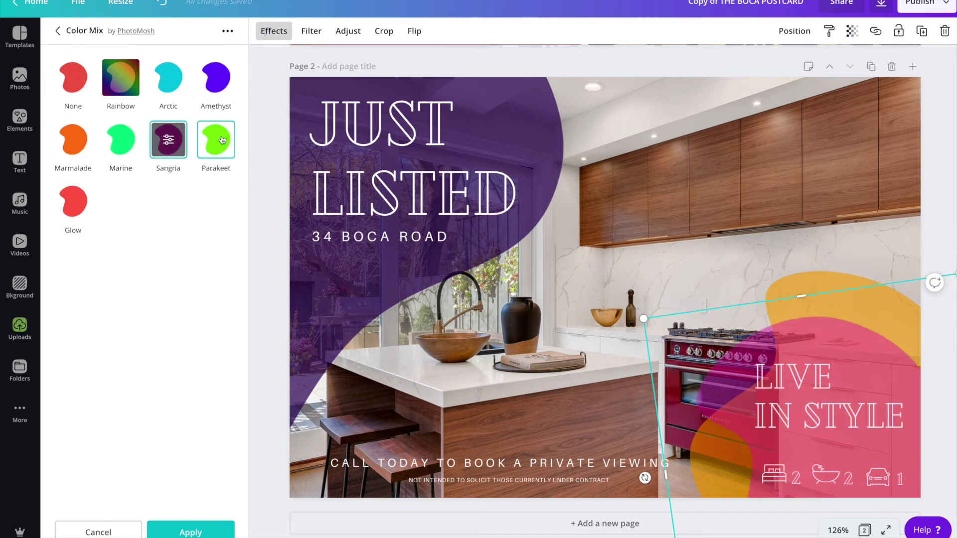
pyautogui.click(79, 88)
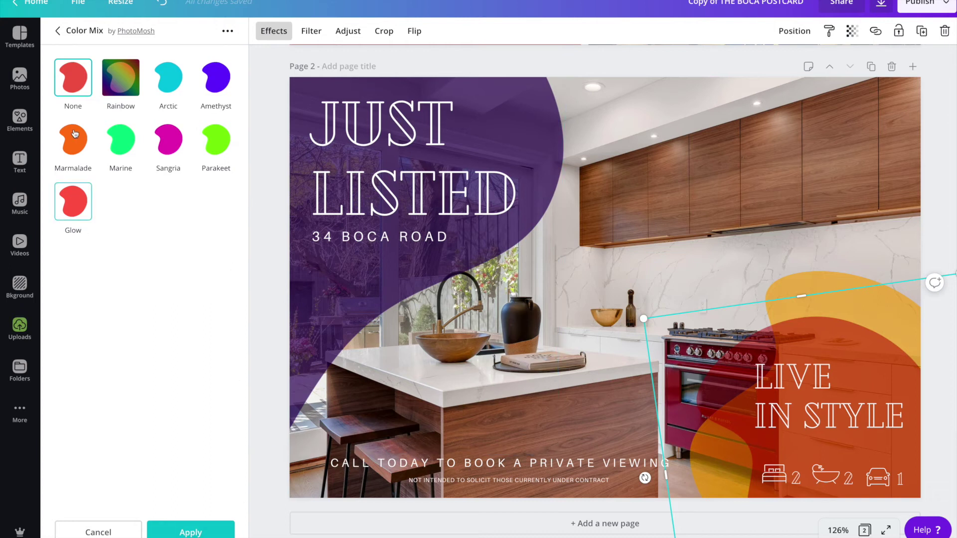
pyautogui.click(120, 134)
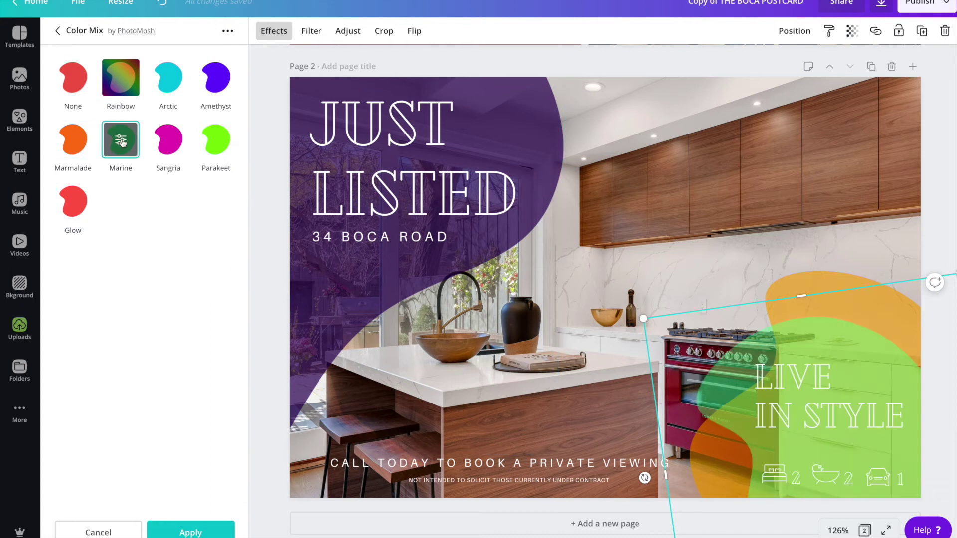
pyautogui.click(167, 77)
pyautogui.click(85, 82)
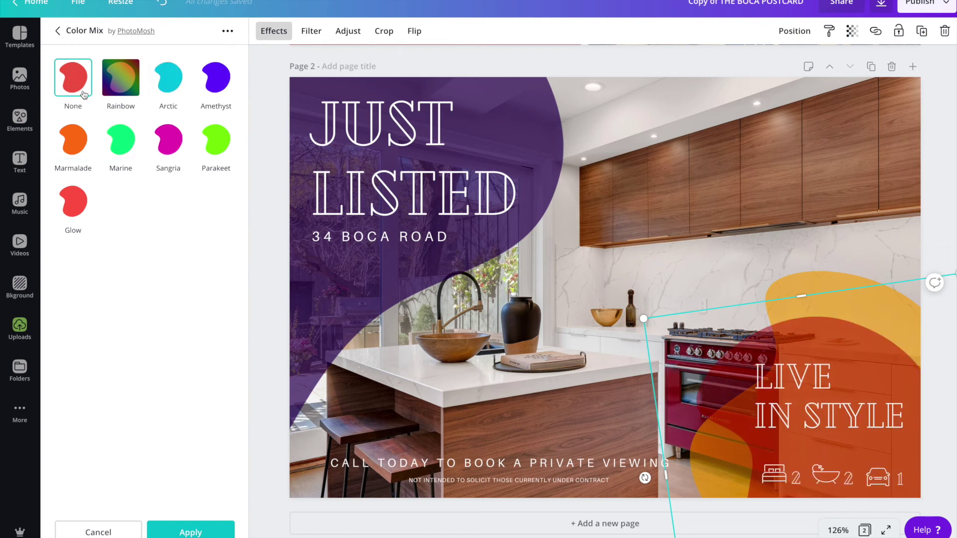
pyautogui.press('Escape')
pyautogui.press('Escape')
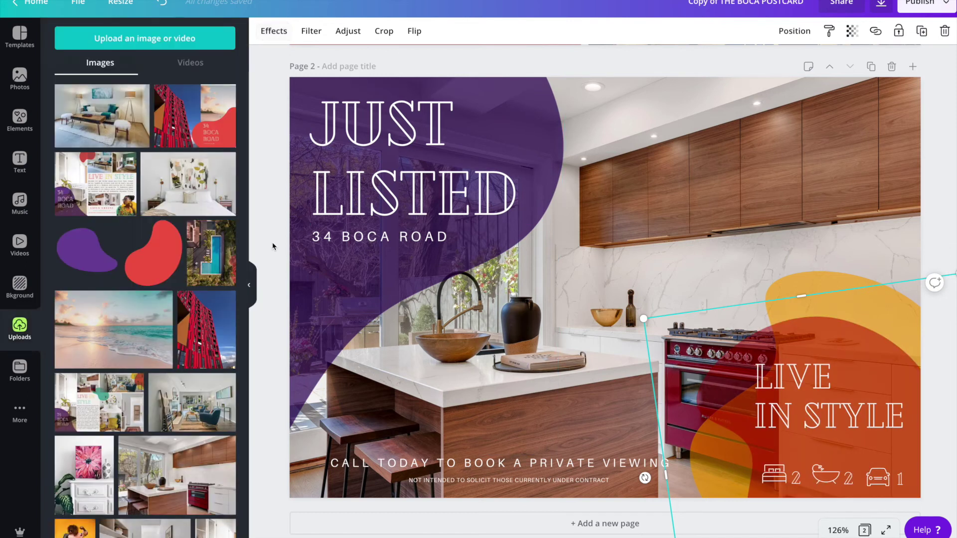
# Narrow page 2's kitchen photo to about half the page width and fit a pasted copy of it into the empty right half
pyautogui.click(668, 229)
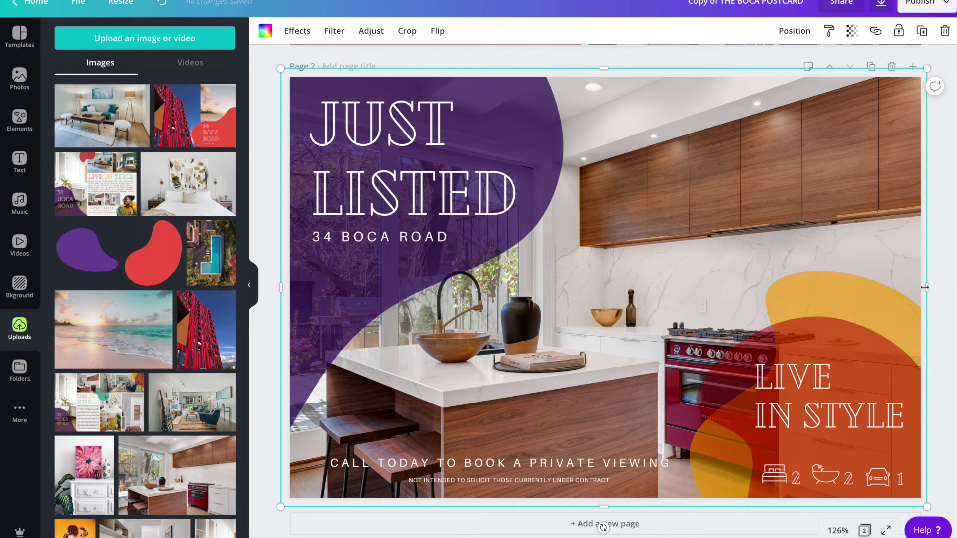
pyautogui.moveTo(880, 289); pyautogui.dragTo(591, 284)
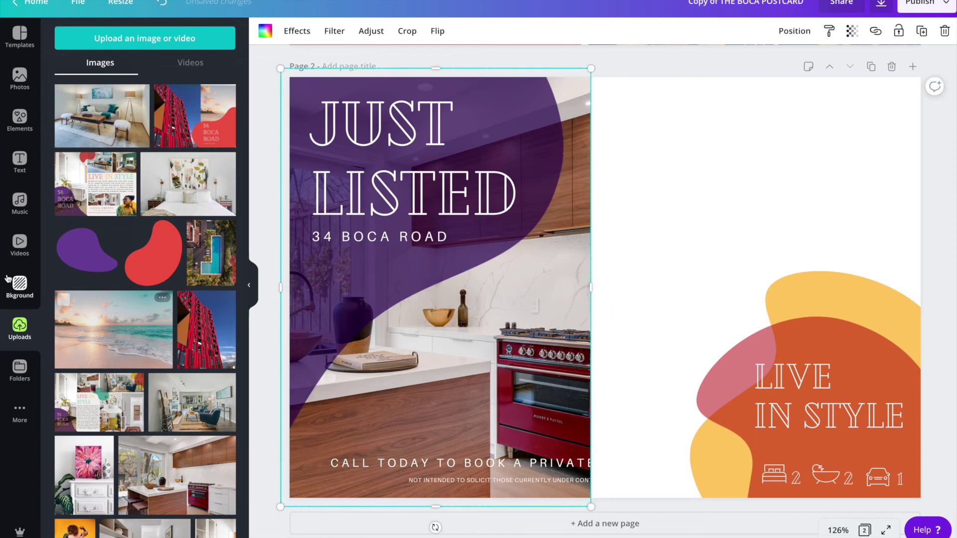
pyautogui.rightClick(577, 325)
pyautogui.click(600, 342)
pyautogui.rightClick(578, 337)
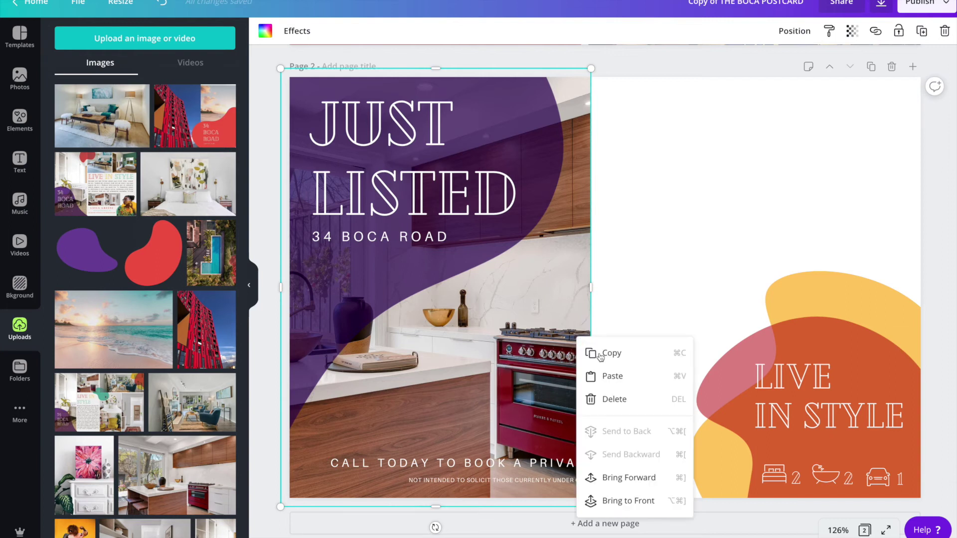
pyautogui.click(613, 382)
pyautogui.moveTo(561, 226); pyautogui.dragTo(814, 212)
pyautogui.moveTo(711, 190); pyautogui.dragTo(701, 192)
pyautogui.moveTo(905, 288); pyautogui.dragTo(920, 289)
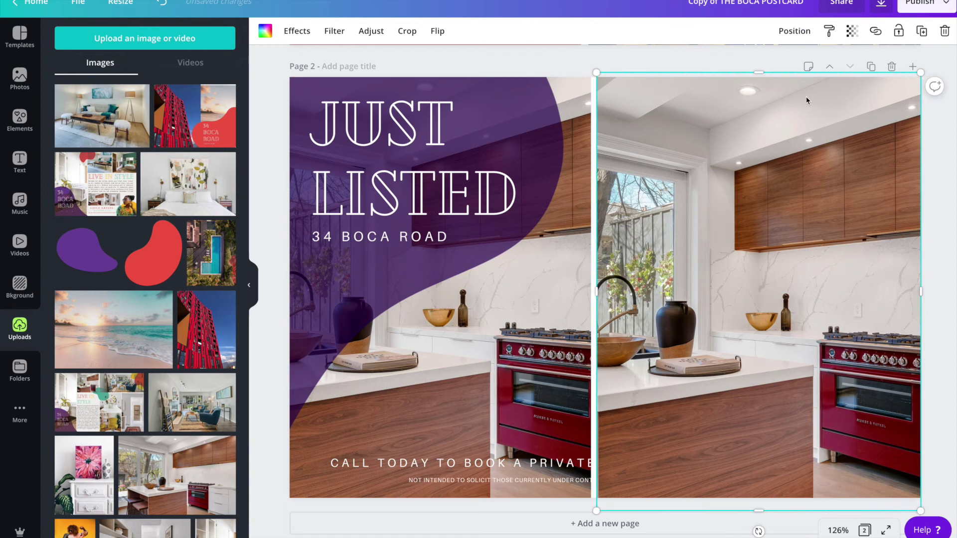
# Send the copied kitchen photo to the back and extend its left edge to meet the first photo
pyautogui.scroll(1, 806, 100)
pyautogui.click(794, 31)
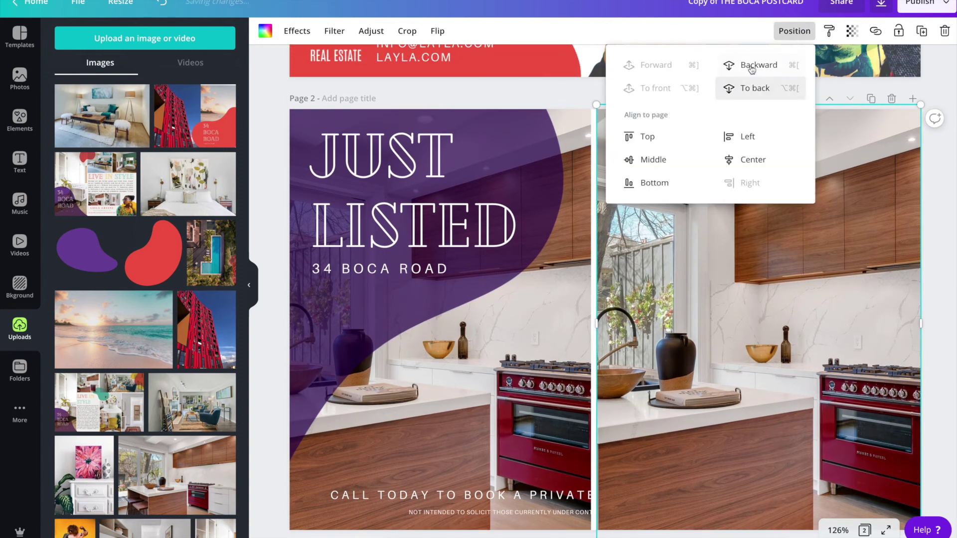
pyautogui.click(751, 92)
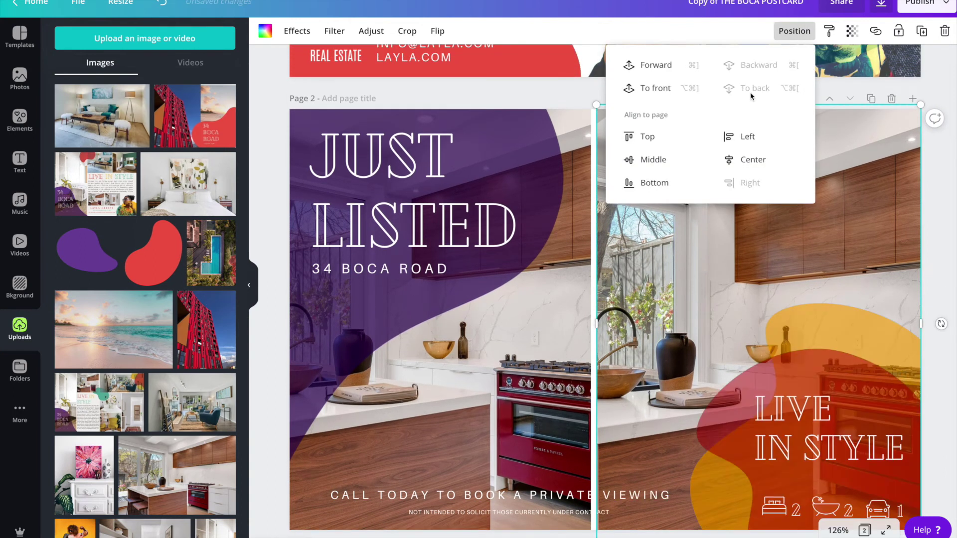
pyautogui.click(946, 268)
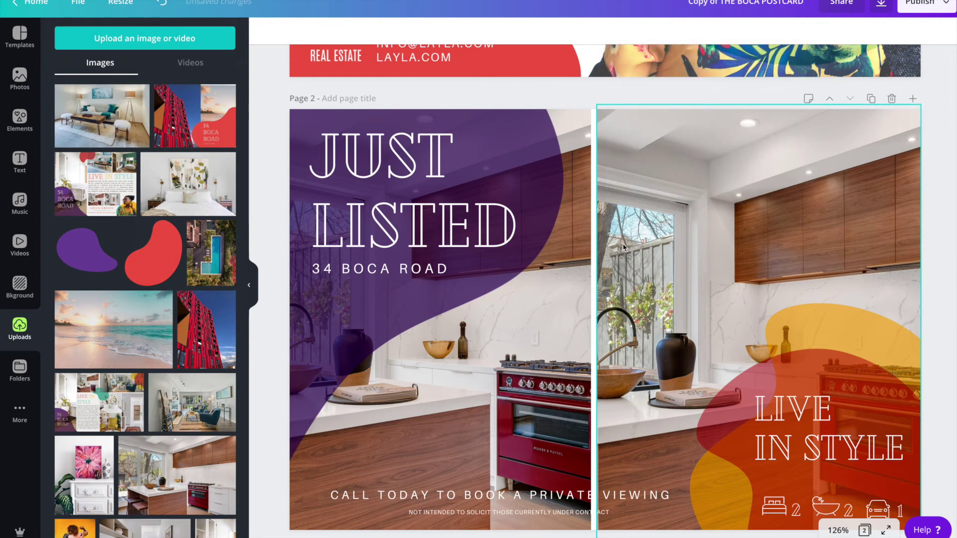
pyautogui.click(598, 351)
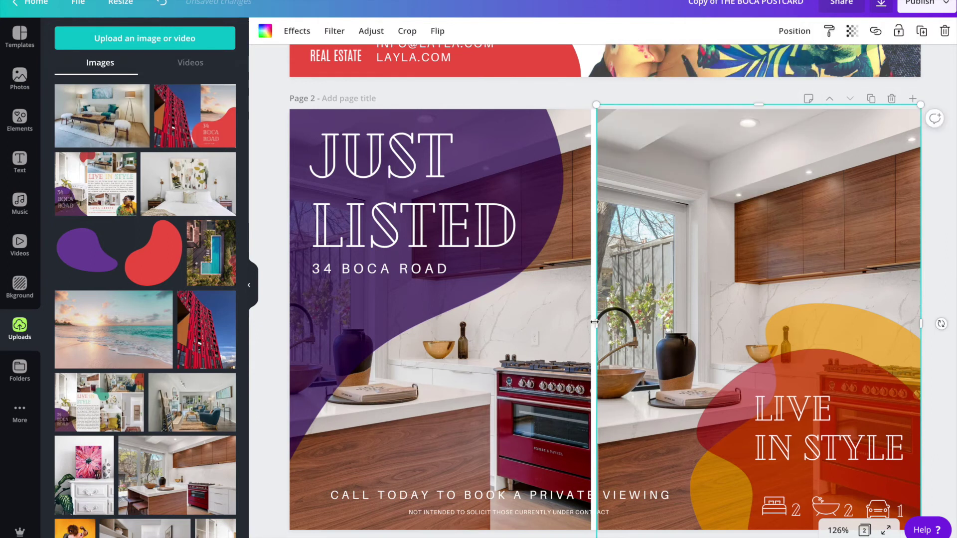
pyautogui.moveTo(595, 322); pyautogui.dragTo(588, 321)
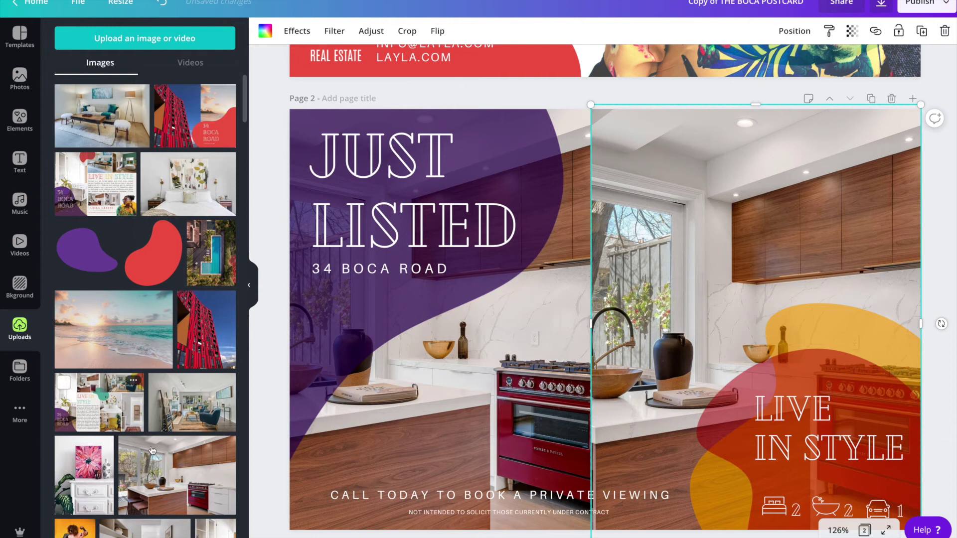
# Try the uploaded hallway photo in page 2's right half, and use the uploaded photo with the white doors and yellow sofa instead
pyautogui.scroll(-1, 152, 451)
pyautogui.moveTo(137, 486); pyautogui.dragTo(651, 340)
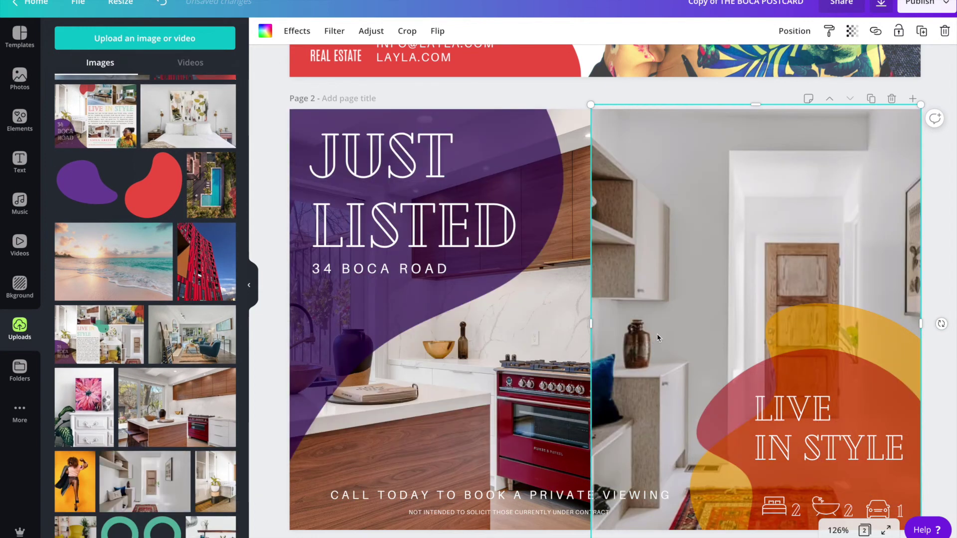
pyautogui.scroll(-1, 659, 340)
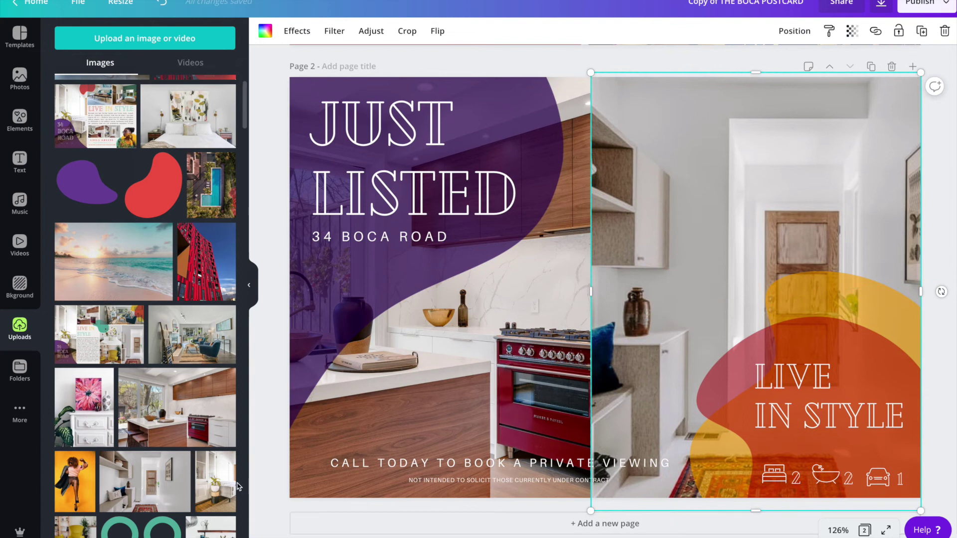
pyautogui.moveTo(214, 486); pyautogui.dragTo(637, 278)
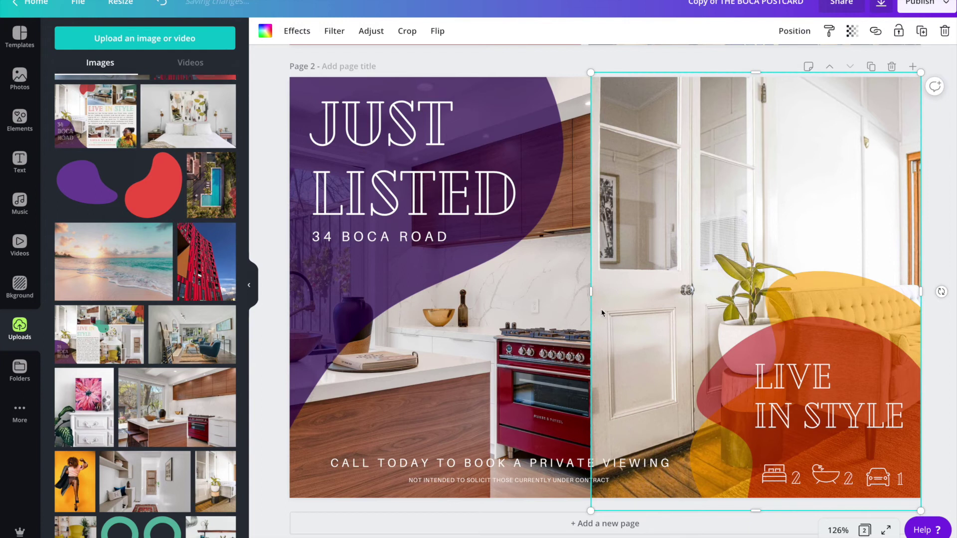
pyautogui.moveTo(591, 292)
pyautogui.mouseDown()
pyautogui.moveTo(601, 291)
pyautogui.moveTo(590, 291)
pyautogui.mouseUp()
# Show the print bleed and extend the right-hand photo to the outer right, top and bottom bleed edges of page 2
pyautogui.click(77, 4)
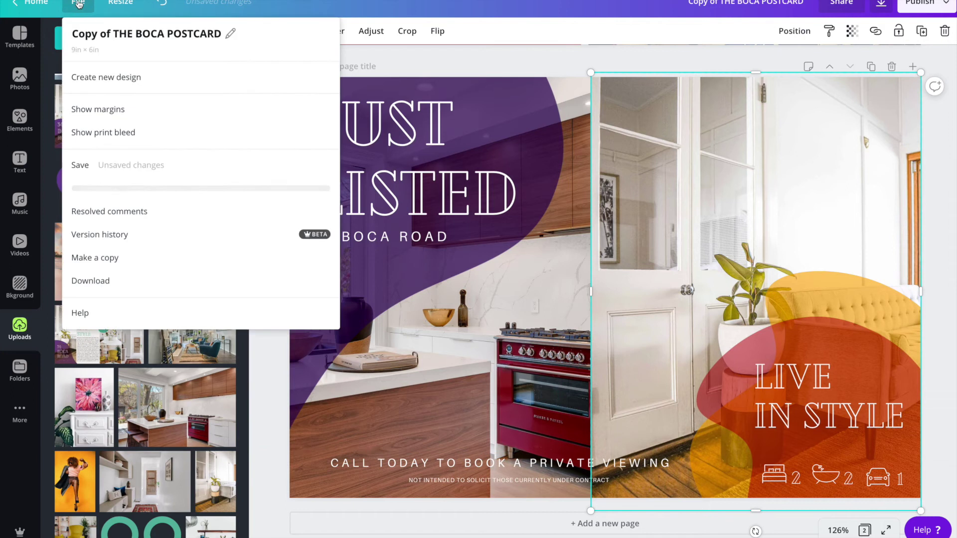
pyautogui.click(98, 133)
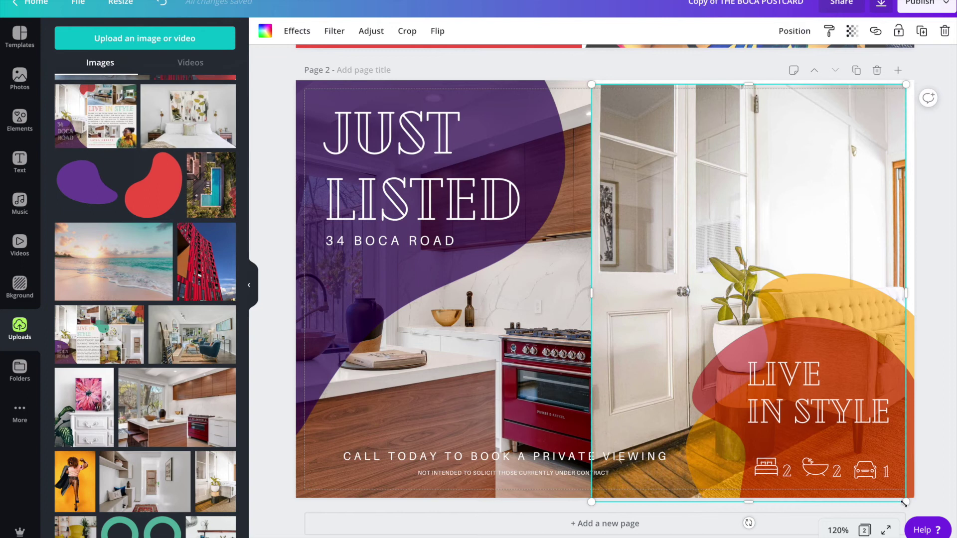
pyautogui.moveTo(911, 294); pyautogui.dragTo(919, 295)
pyautogui.moveTo(756, 80); pyautogui.dragTo(756, 76)
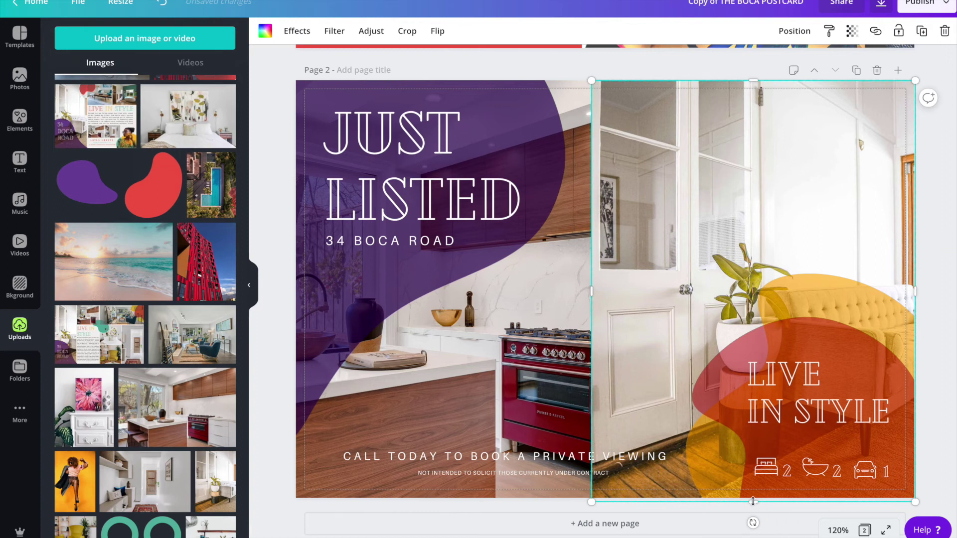
pyautogui.moveTo(752, 499); pyautogui.dragTo(750, 497)
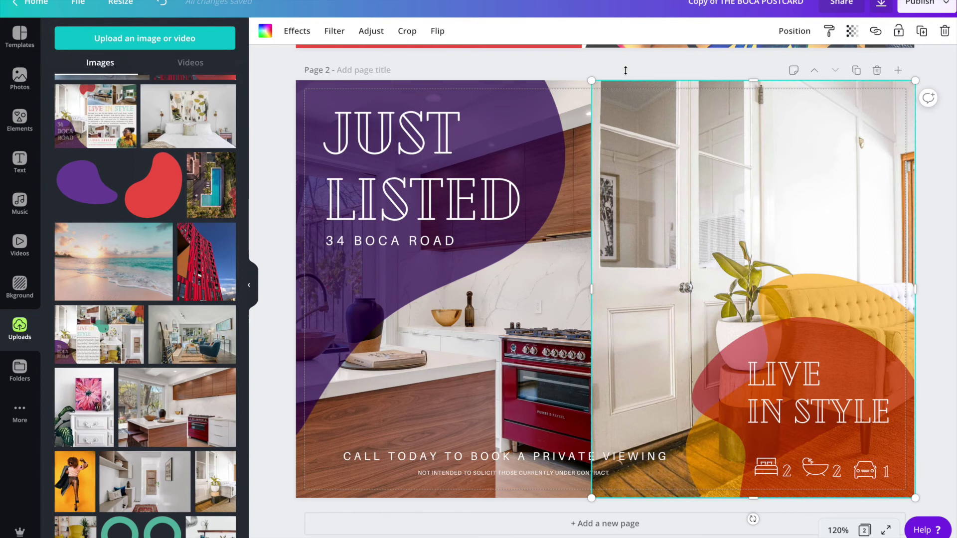
pyautogui.click(78, 4)
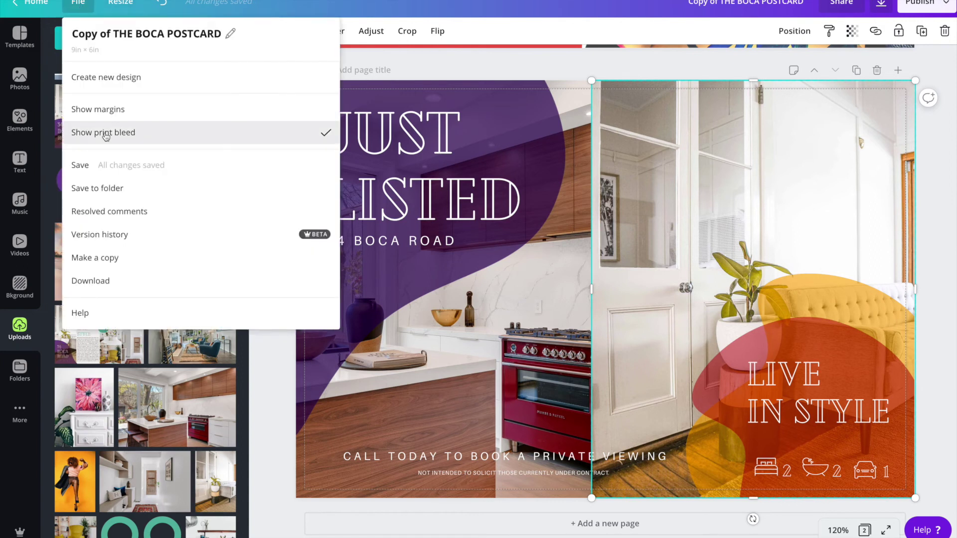
pyautogui.click(454, 72)
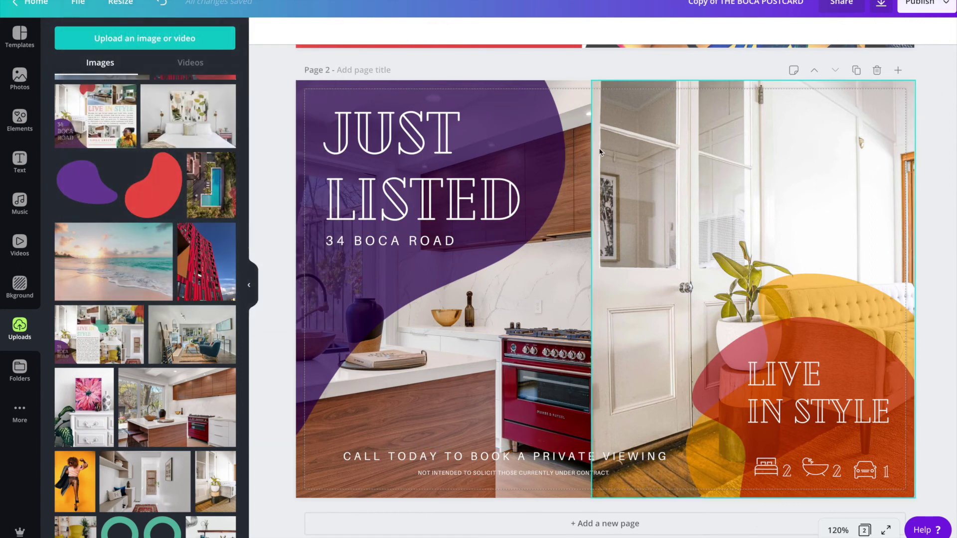
# Check page 1's logo and contact details and page 2's call-to-action line and disclaimer against the dashed bleed guides
pyautogui.scroll(5, 600, 152)
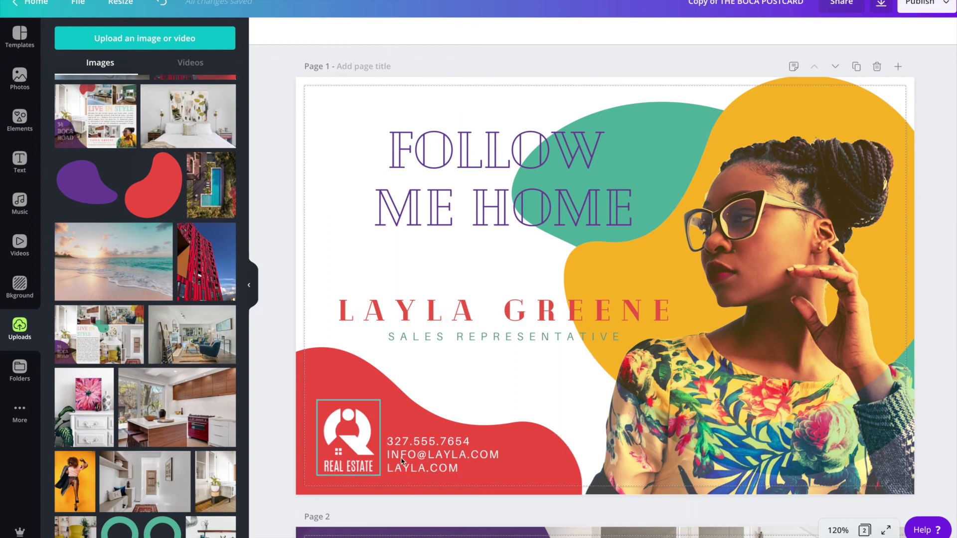
pyautogui.scroll(-5, 436, 456)
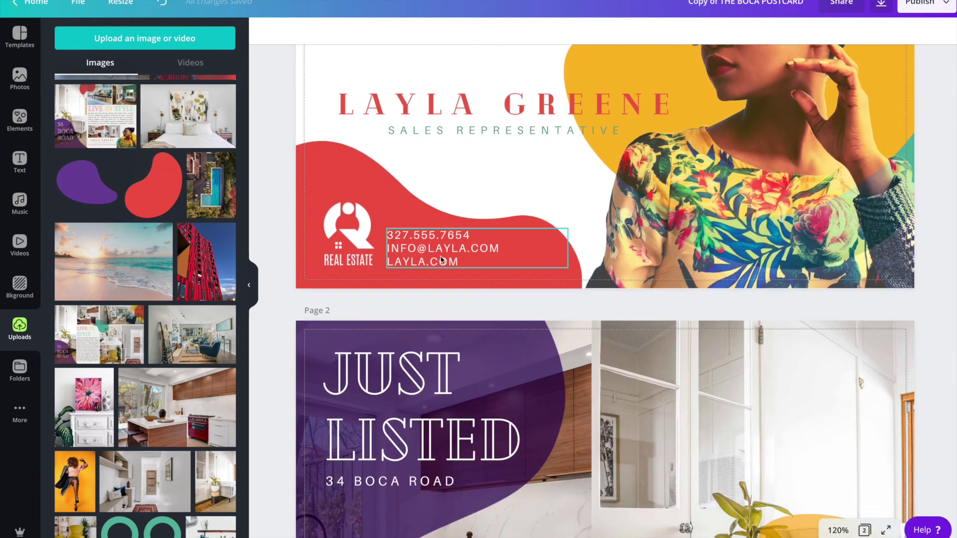
pyautogui.scroll(-6, 438, 449)
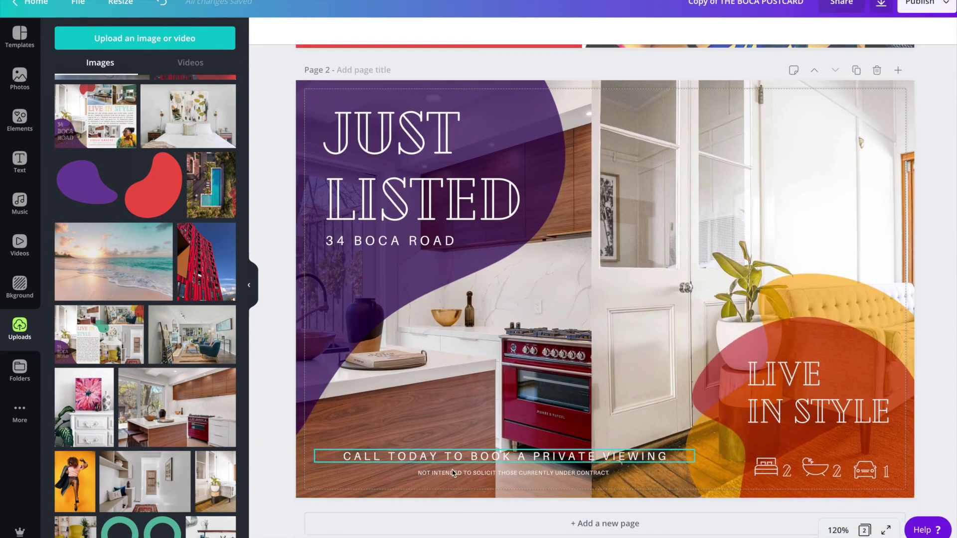
pyautogui.click(495, 477)
pyautogui.moveTo(495, 478); pyautogui.dragTo(492, 476)
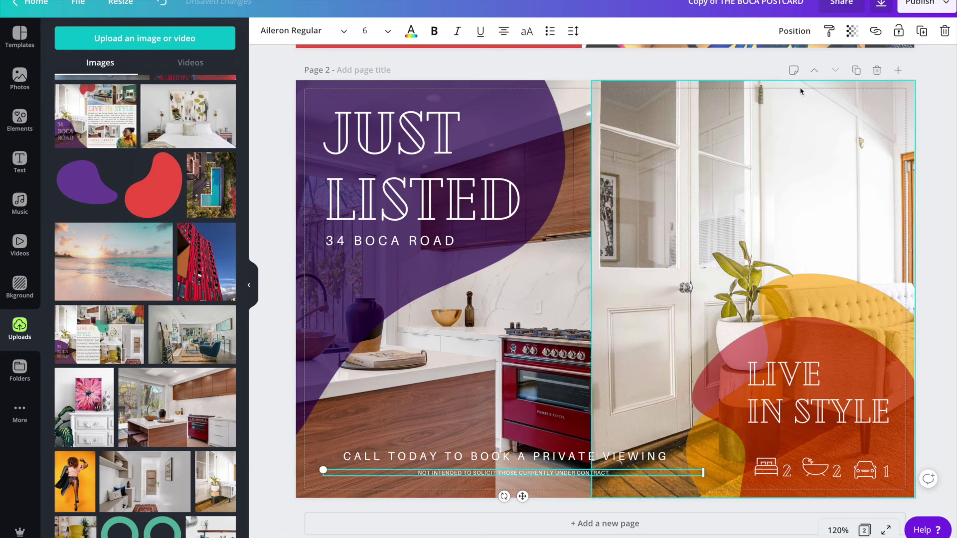
# Download all pages of the postcard as PDF Print with crop marks and bleed, and dismiss the published notice
pyautogui.click(879, 6)
pyautogui.click(874, 84)
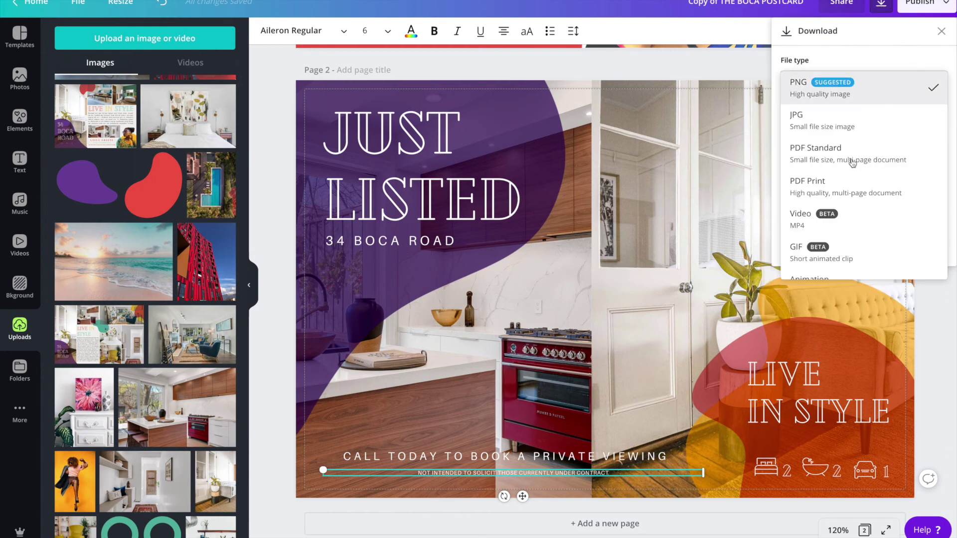
pyautogui.click(797, 196)
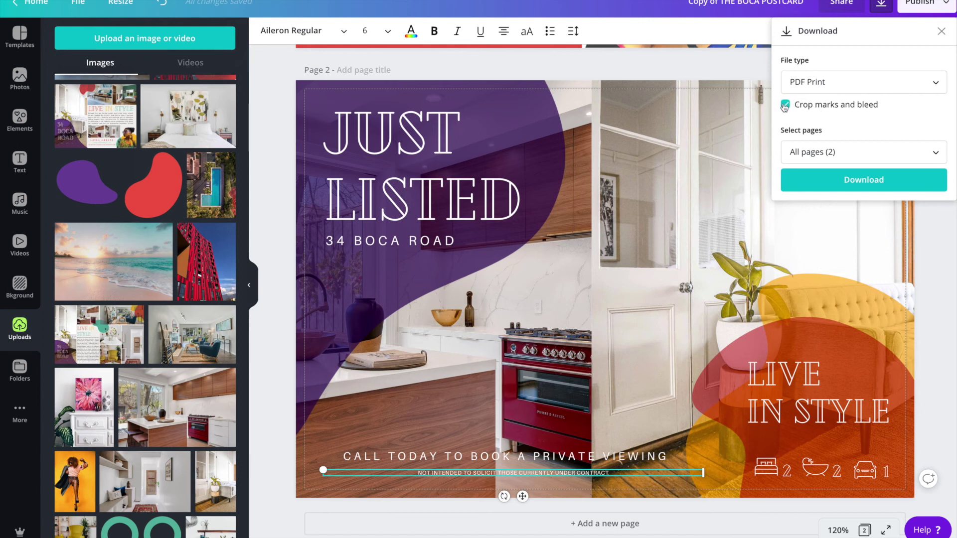
pyautogui.click(845, 187)
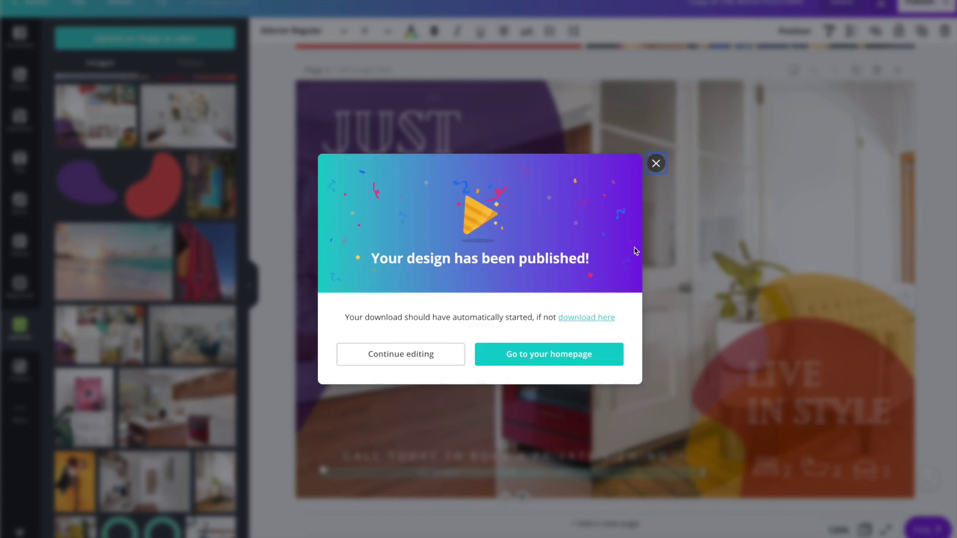
pyautogui.click(657, 166)
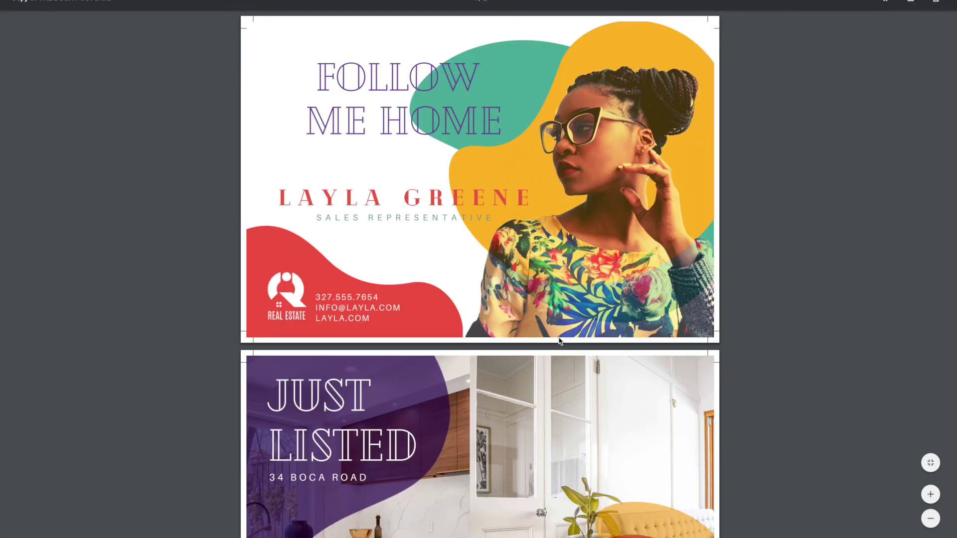
# Check the crop marks and bleed on both pages of the downloaded PDF and return to the design
pyautogui.scroll(-3, 570, 300)
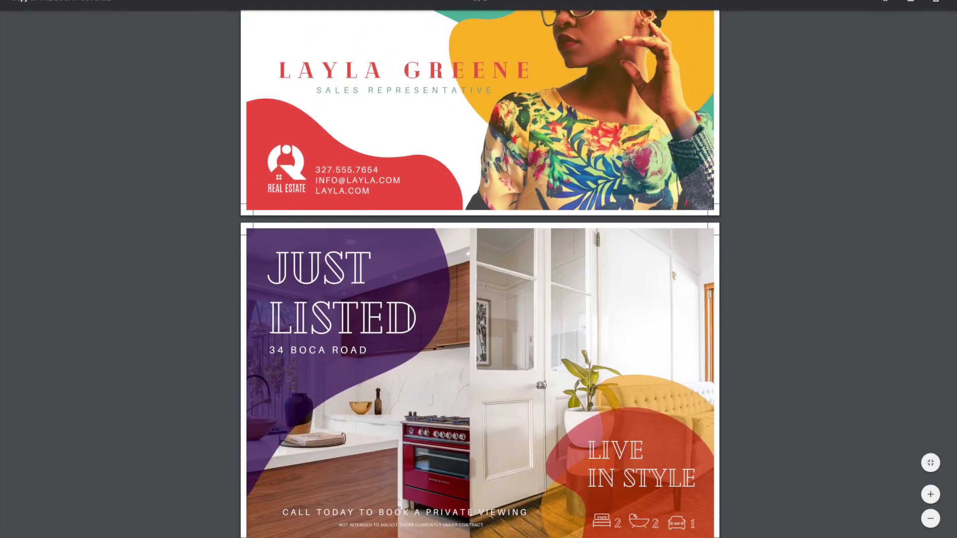
pyautogui.scroll(3, 702, 405)
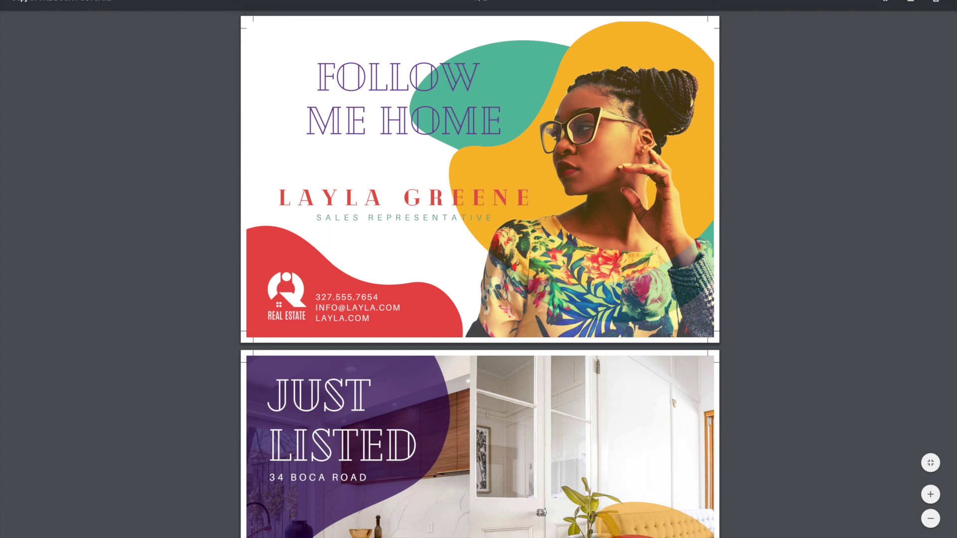
pyautogui.press('Escape')
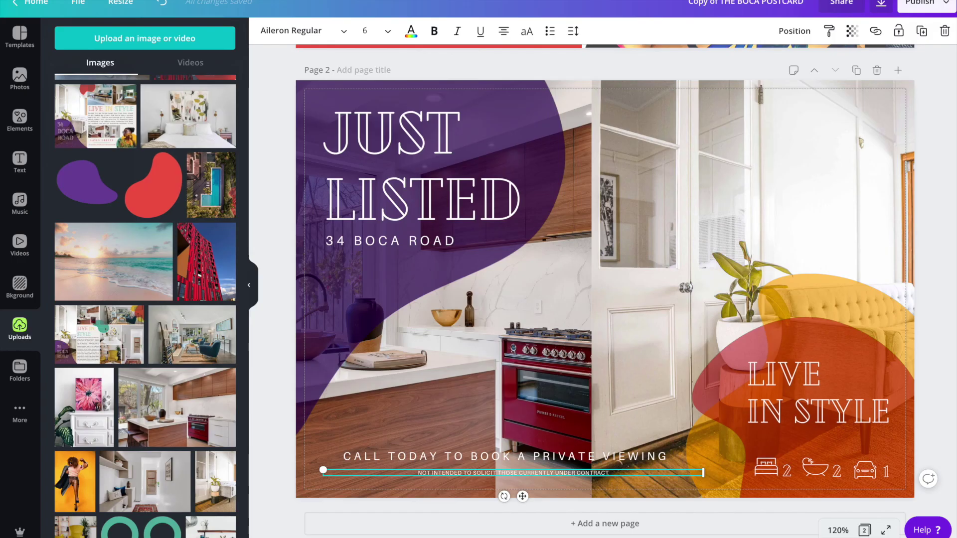
# Hide the print bleed on the postcard design
pyautogui.scroll(5, 819, 122)
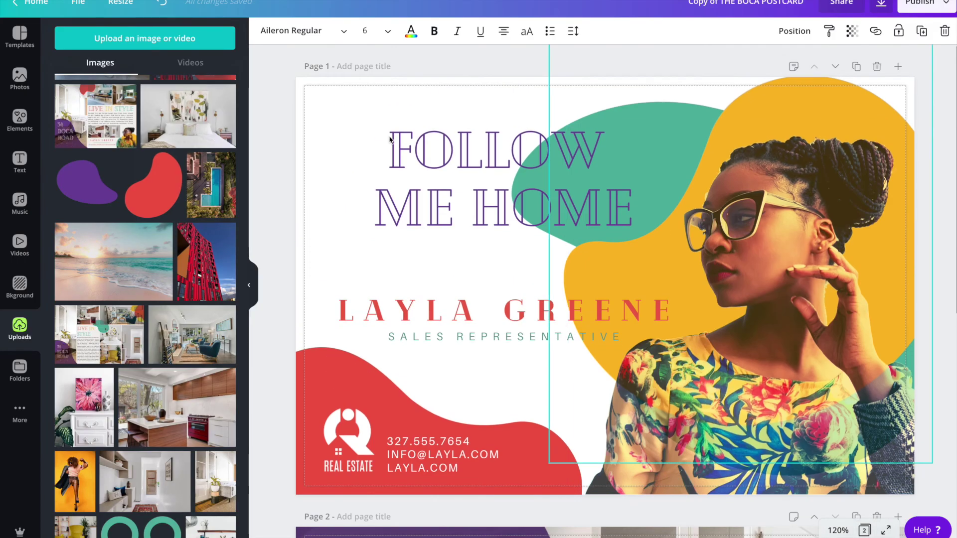
pyautogui.click(78, 4)
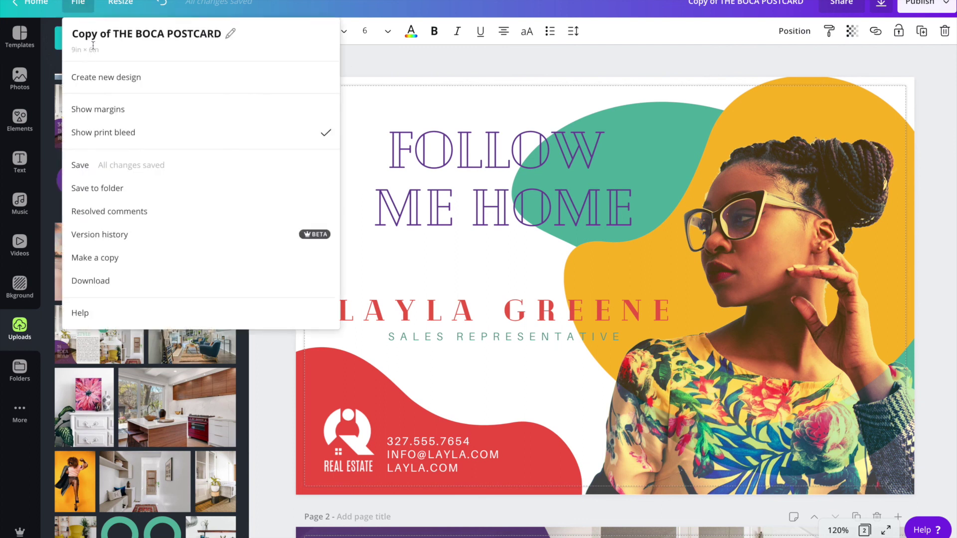
pyautogui.click(95, 131)
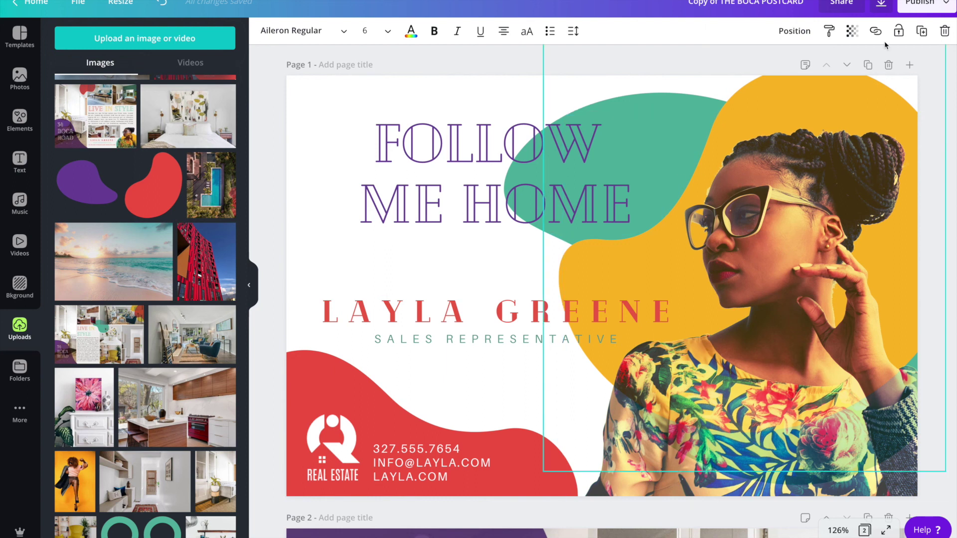
# Review the JPG and PNG file types in the download settings and close them without downloading
pyautogui.click(881, 5)
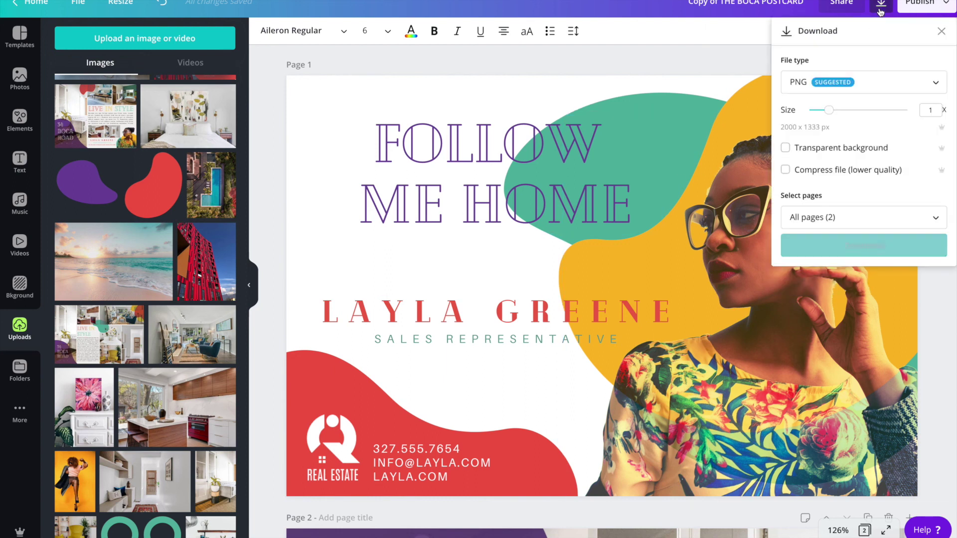
pyautogui.click(875, 79)
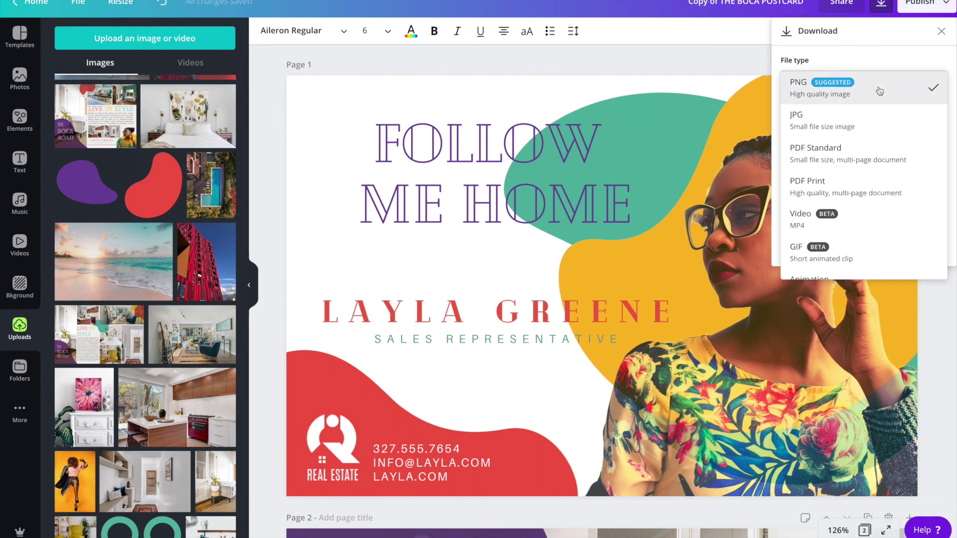
pyautogui.click(824, 126)
pyautogui.click(829, 85)
pyautogui.click(821, 77)
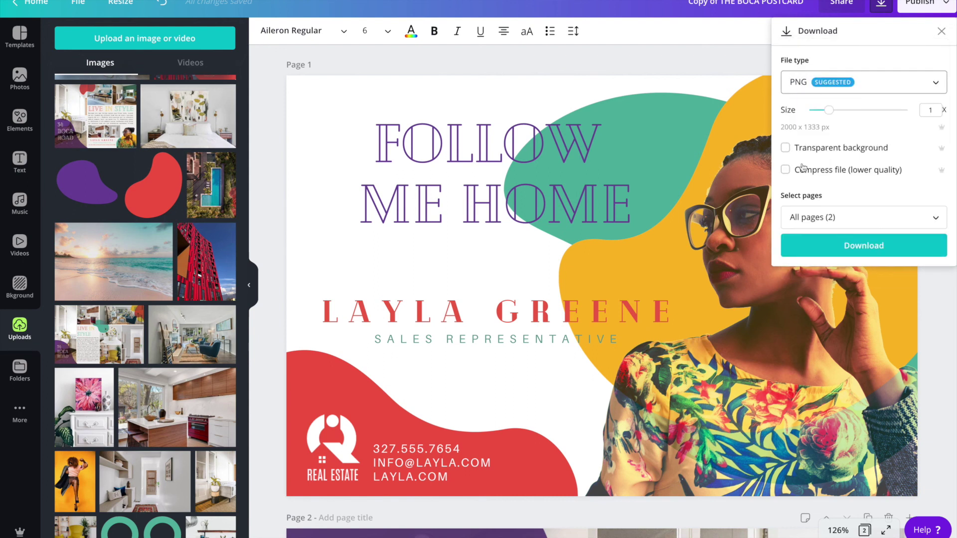
pyautogui.scroll(-2, 661, 222)
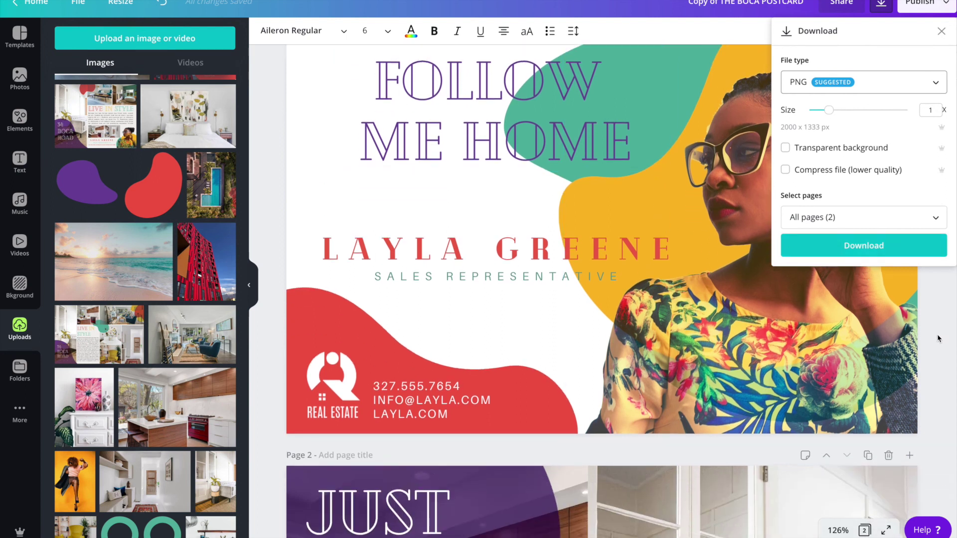
pyautogui.click(941, 31)
pyautogui.scroll(2, 713, 134)
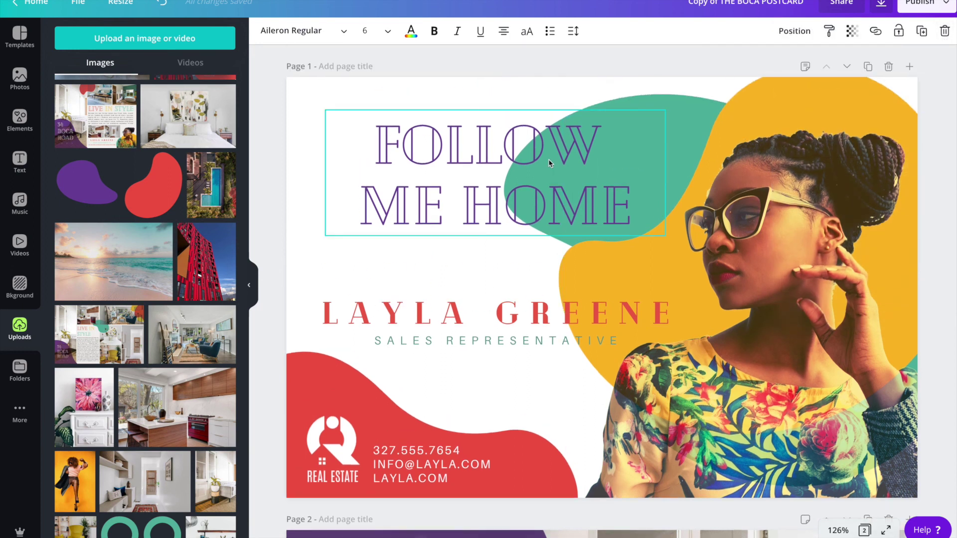
pyautogui.scroll(-10, 558, 208)
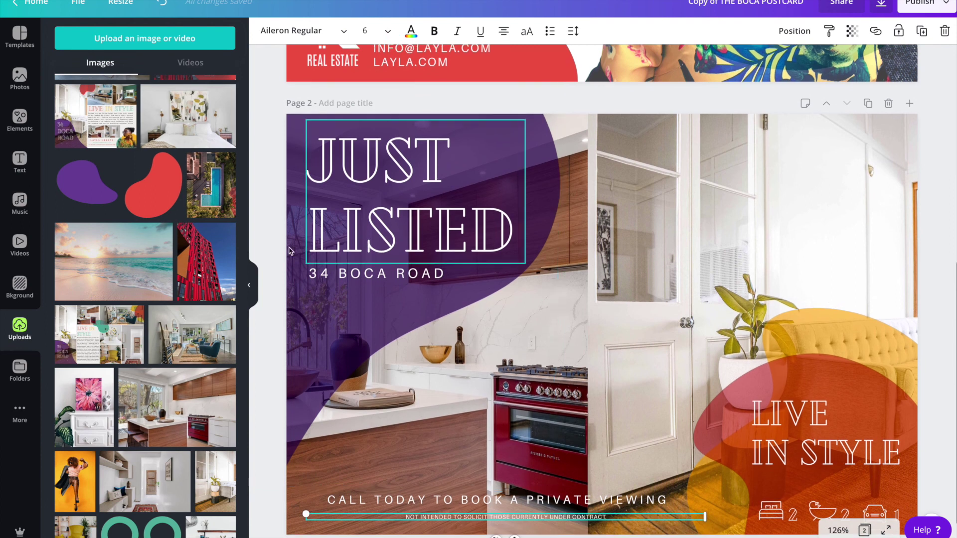
pyautogui.scroll(3, 314, 224)
pyautogui.scroll(7, 314, 224)
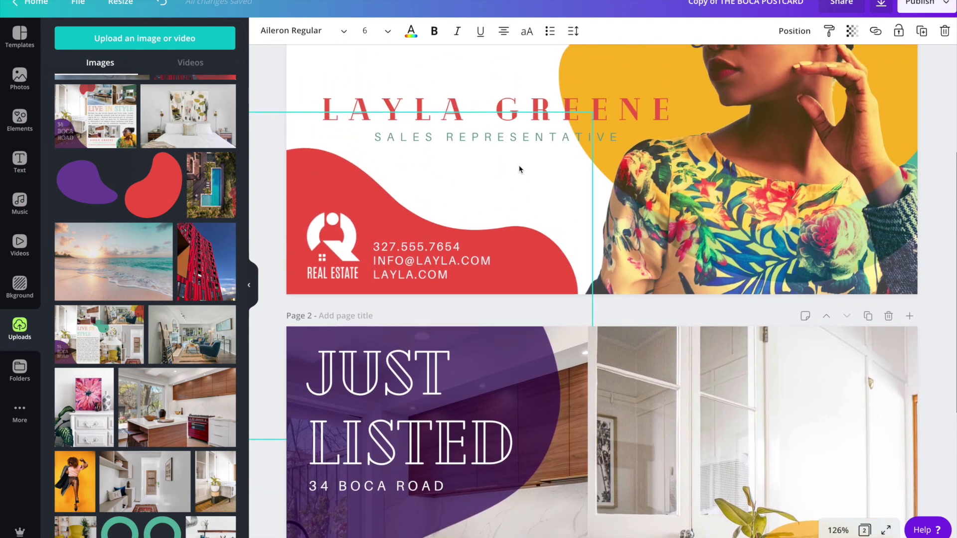